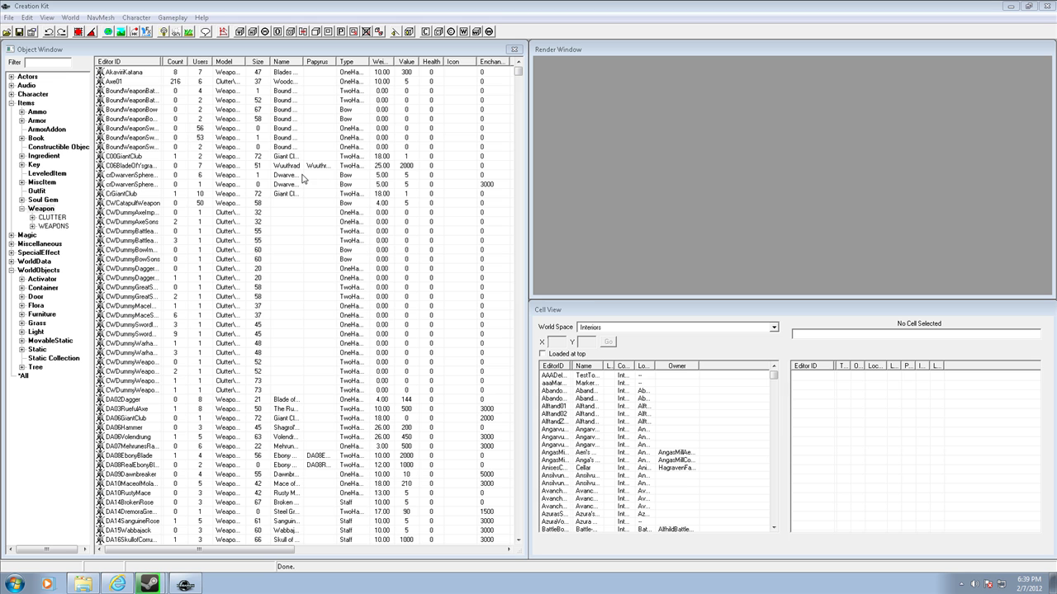
click(7, 18)
click(26, 32)
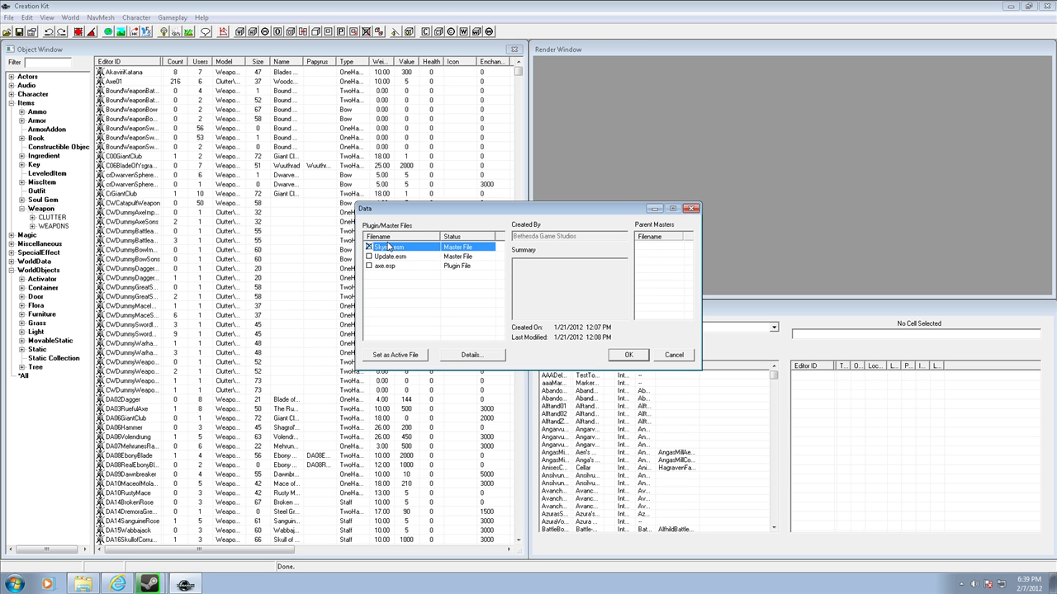
click(676, 355)
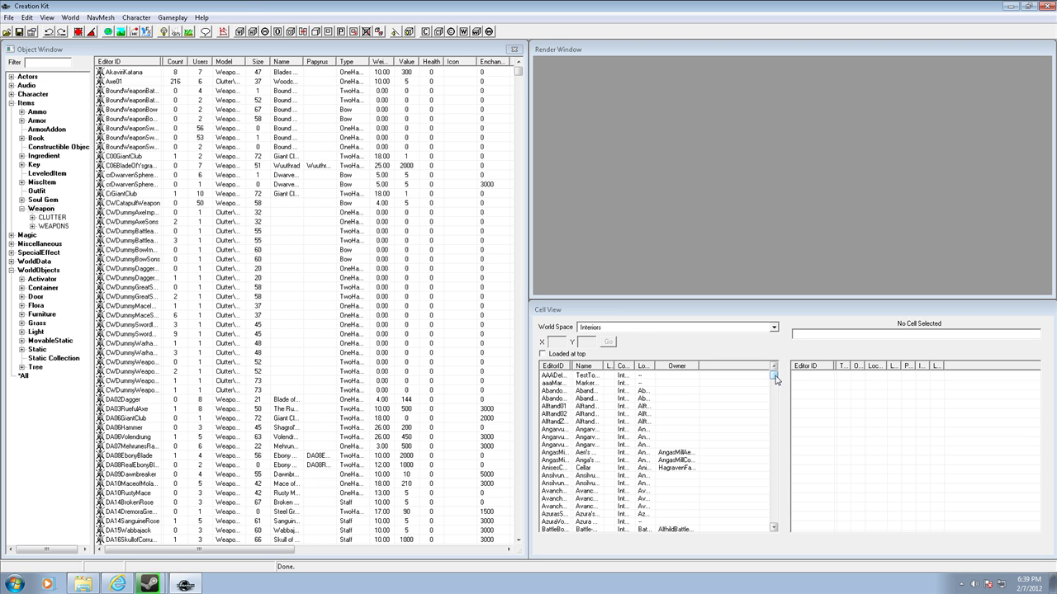
Find the Dragonsreach cell among the Whiterun interiors, widening the Name column to read the names, and load it for viewing.
drag(775, 378, 774, 501)
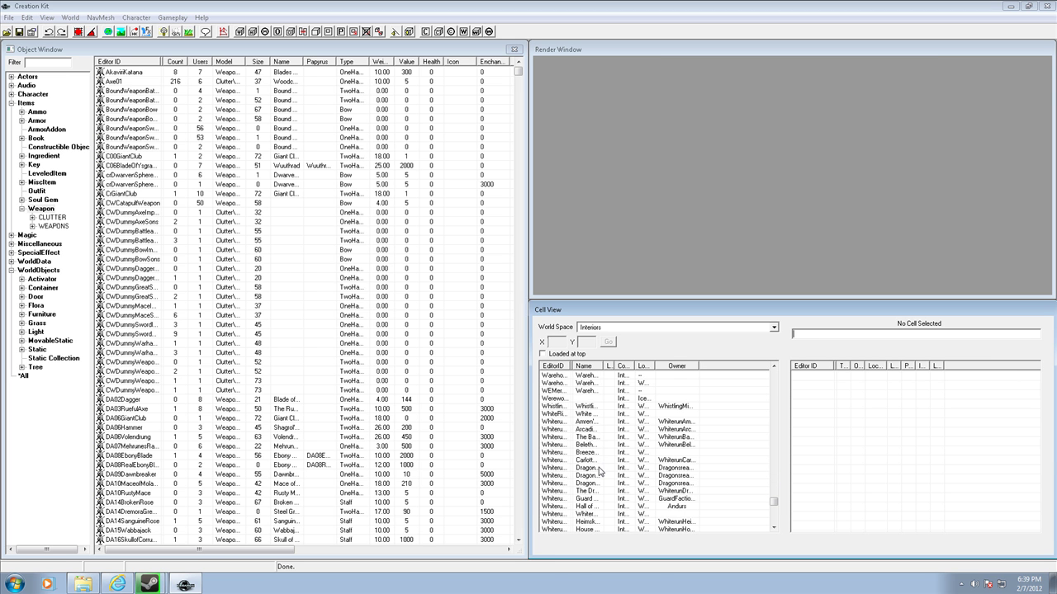
drag(615, 366, 646, 366)
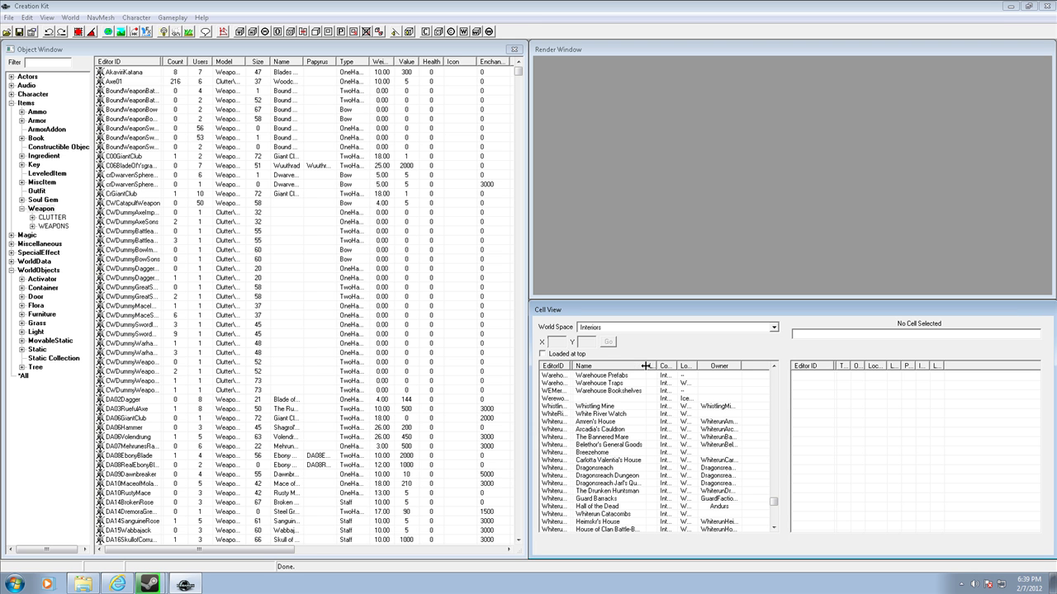
click(624, 485)
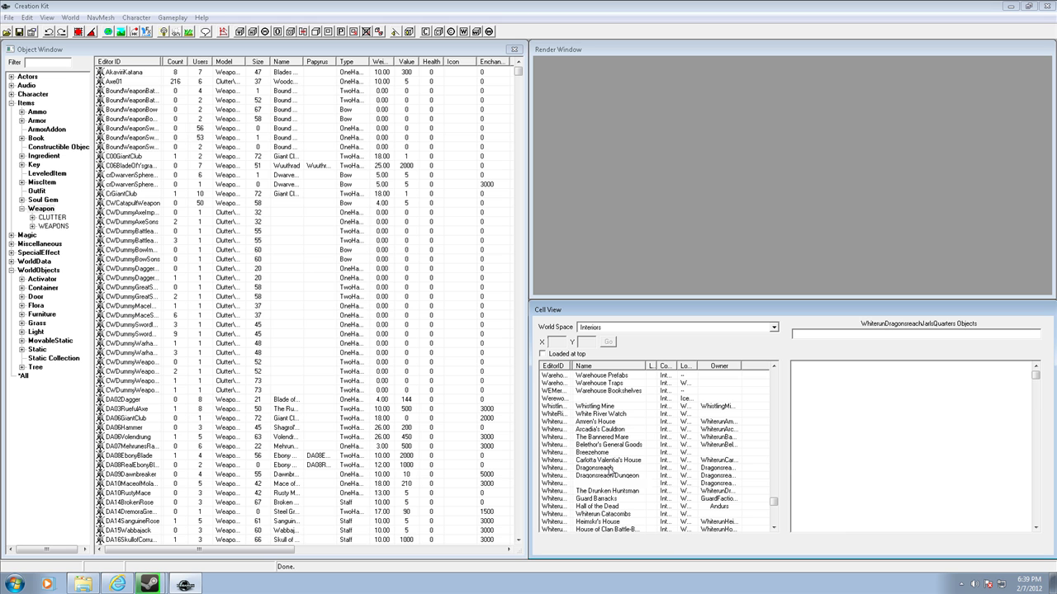
click(609, 468)
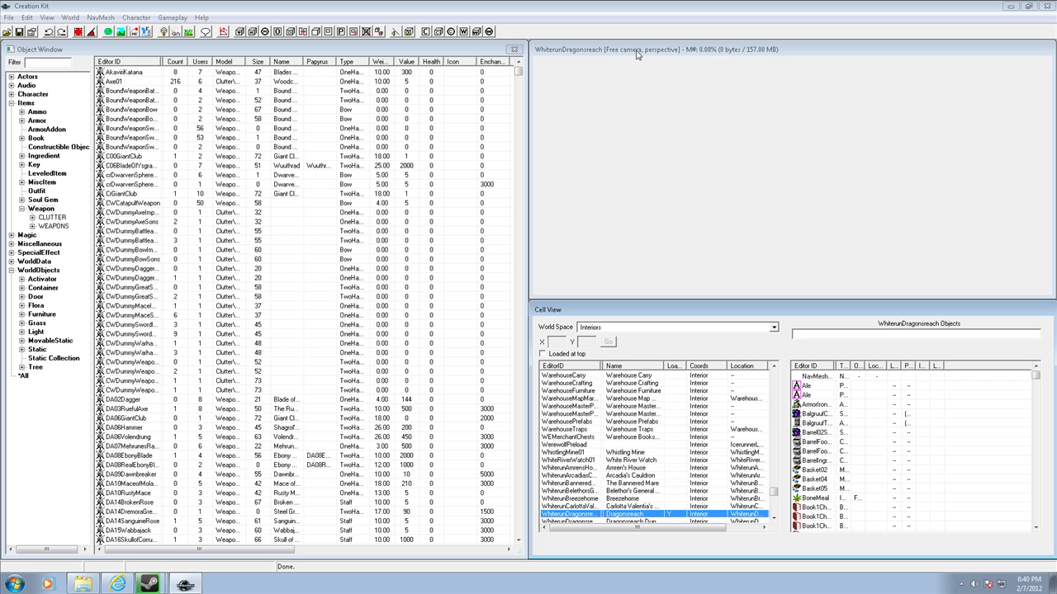
click(637, 55)
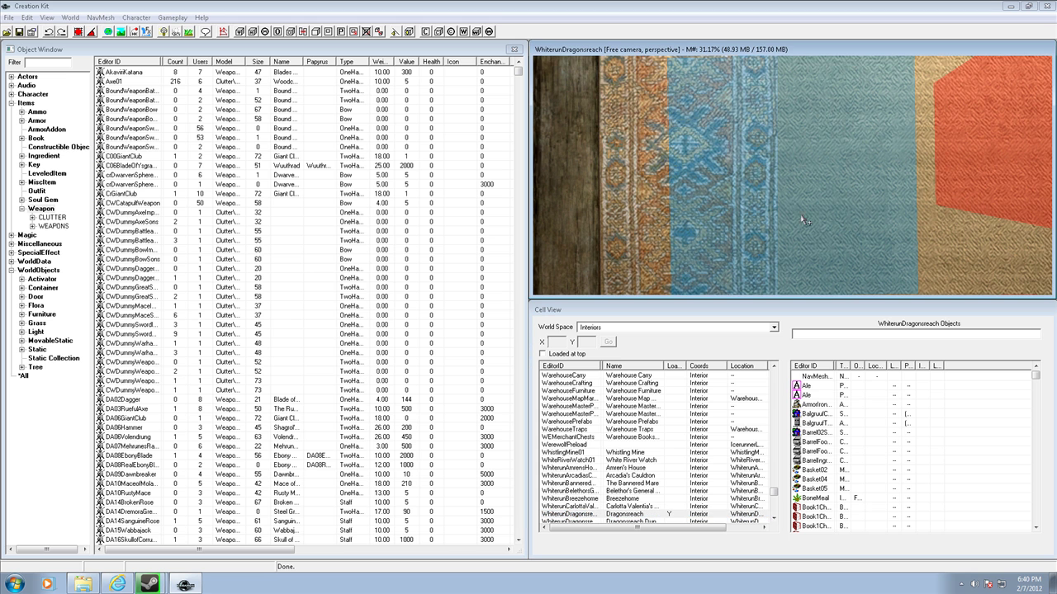
Examine the Dragonsreach interior from above, from the entrance carpet through to the dining table beside the fire pit.
scroll(761, 198, down, 5)
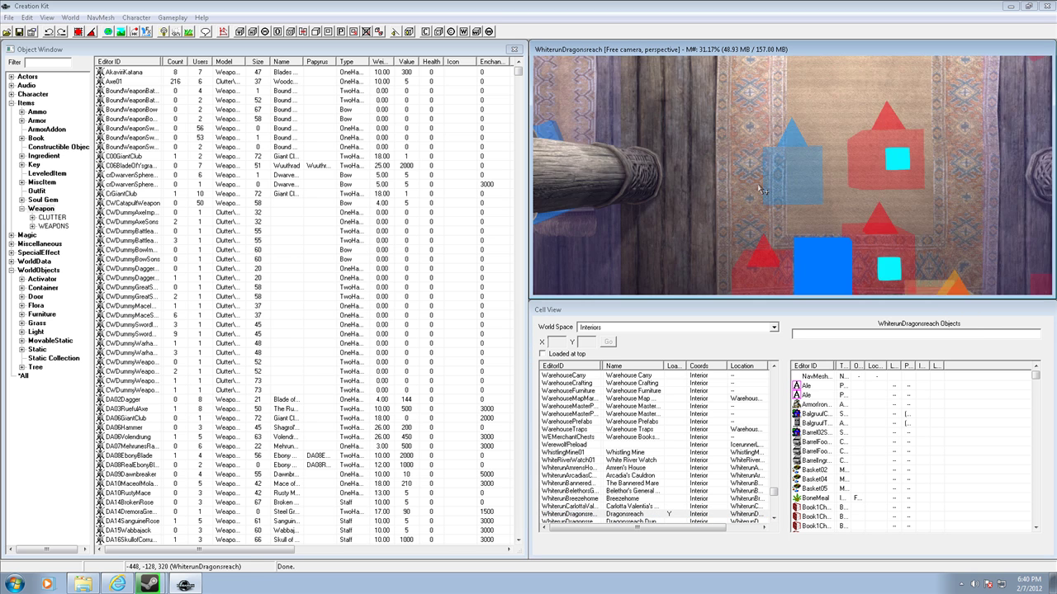
scroll(764, 165, down, 5)
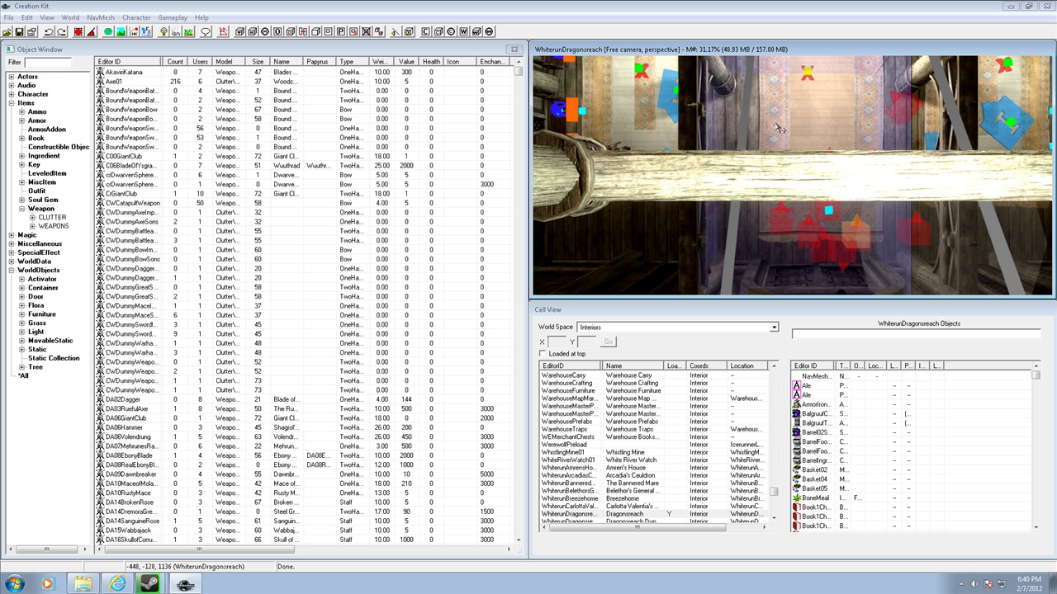
middle_drag(808, 83, 770, 147)
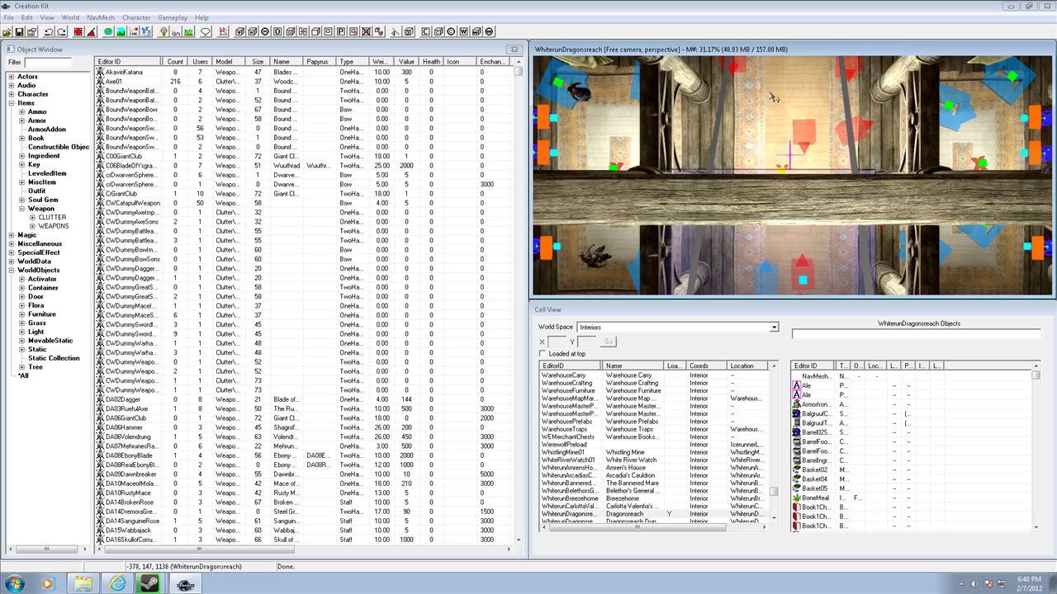
middle_drag(773, 92, 821, 211)
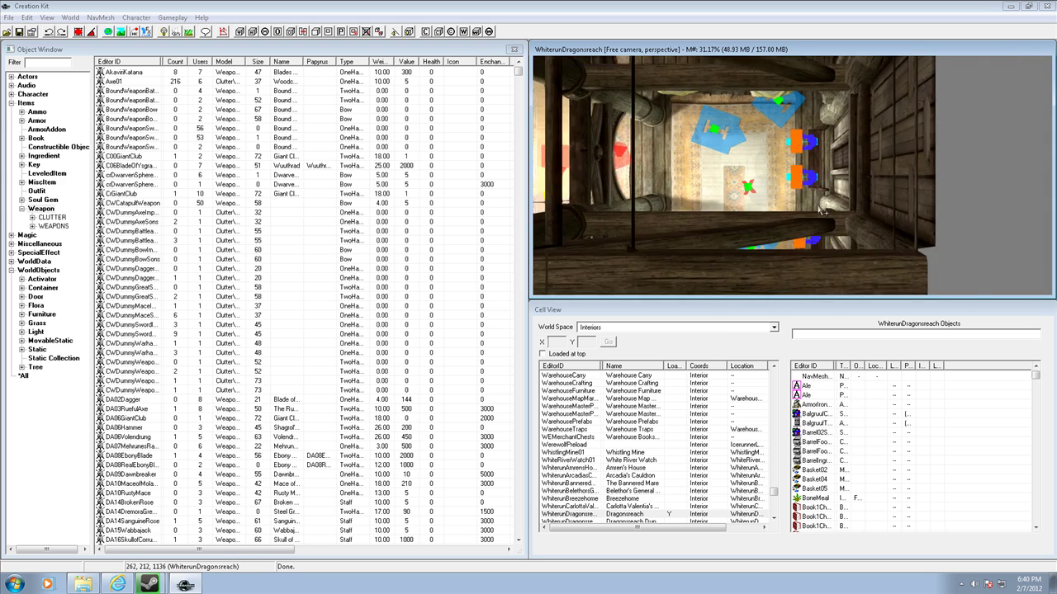
scroll(821, 211, up, 10)
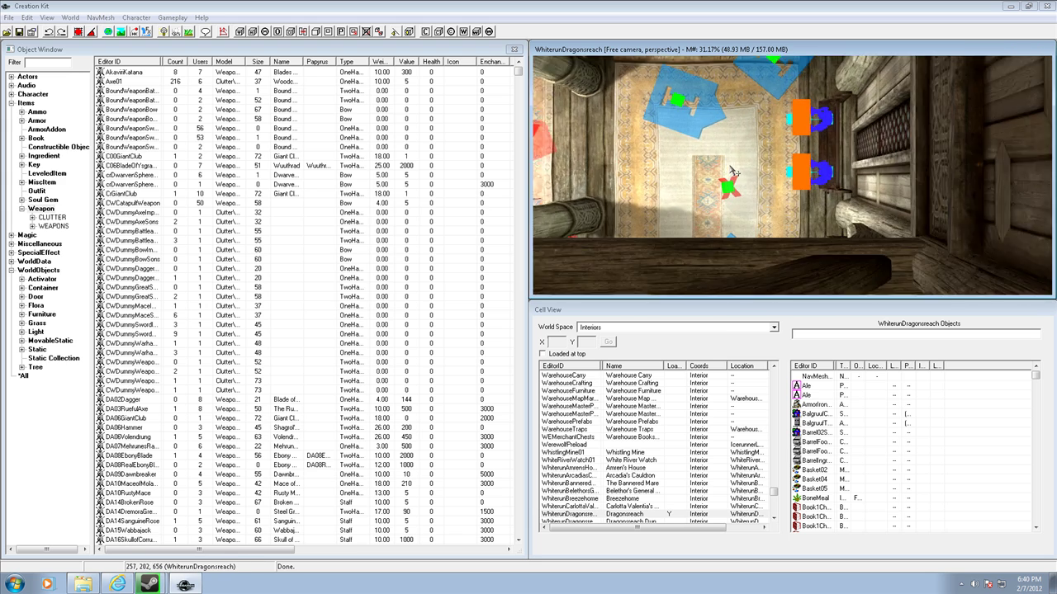
scroll(774, 165, down, 10)
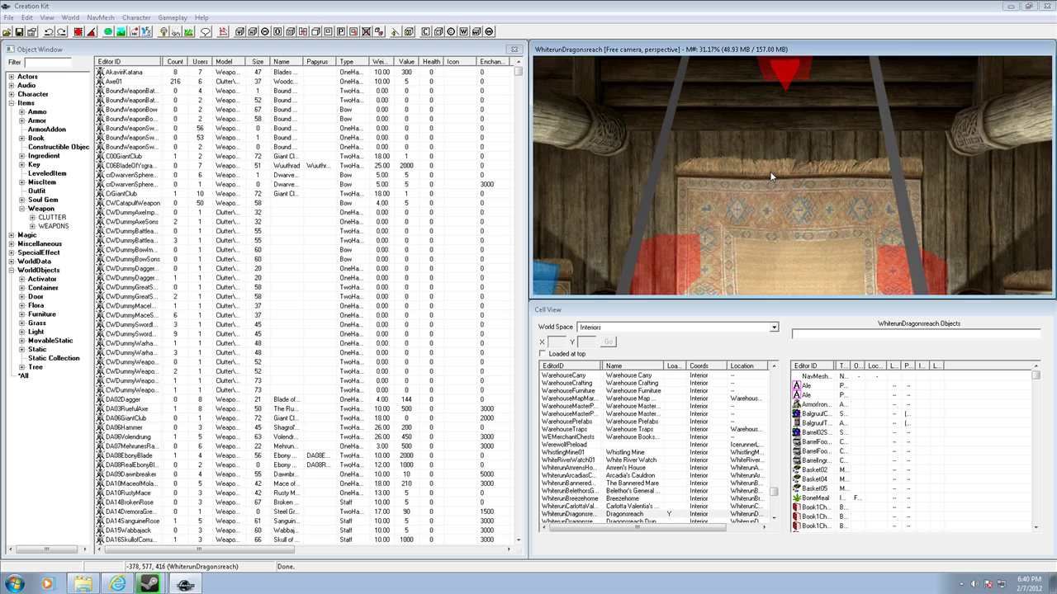
scroll(774, 174, down, 10)
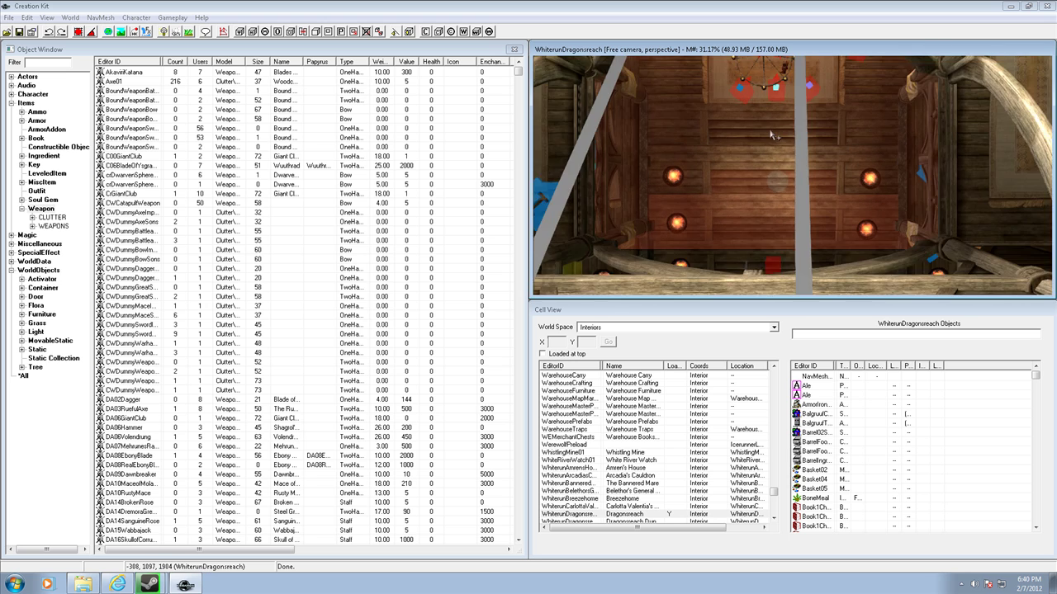
scroll(767, 202, up, 8)
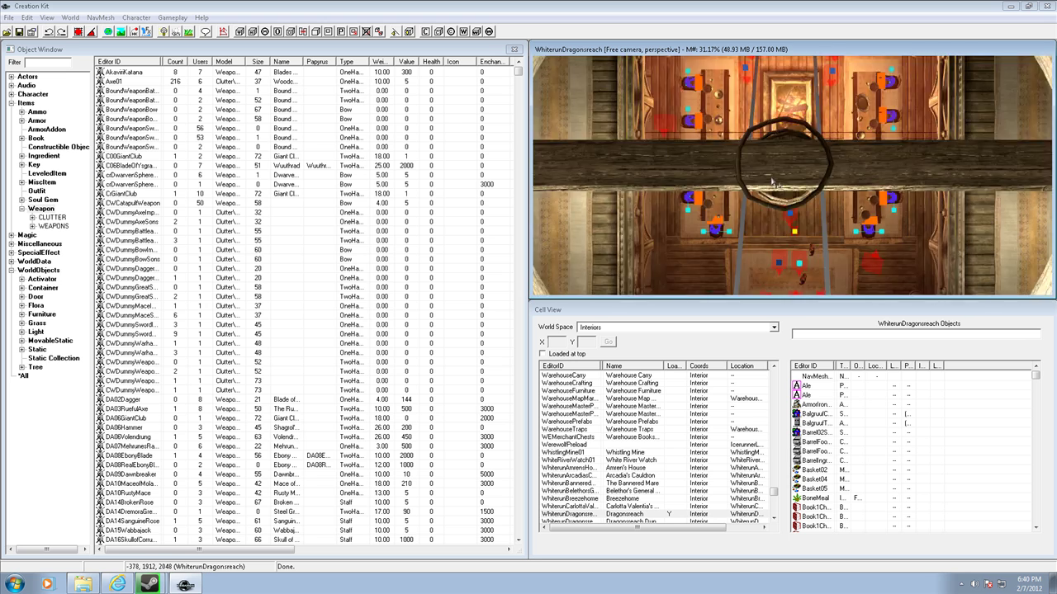
scroll(774, 175, up, 6)
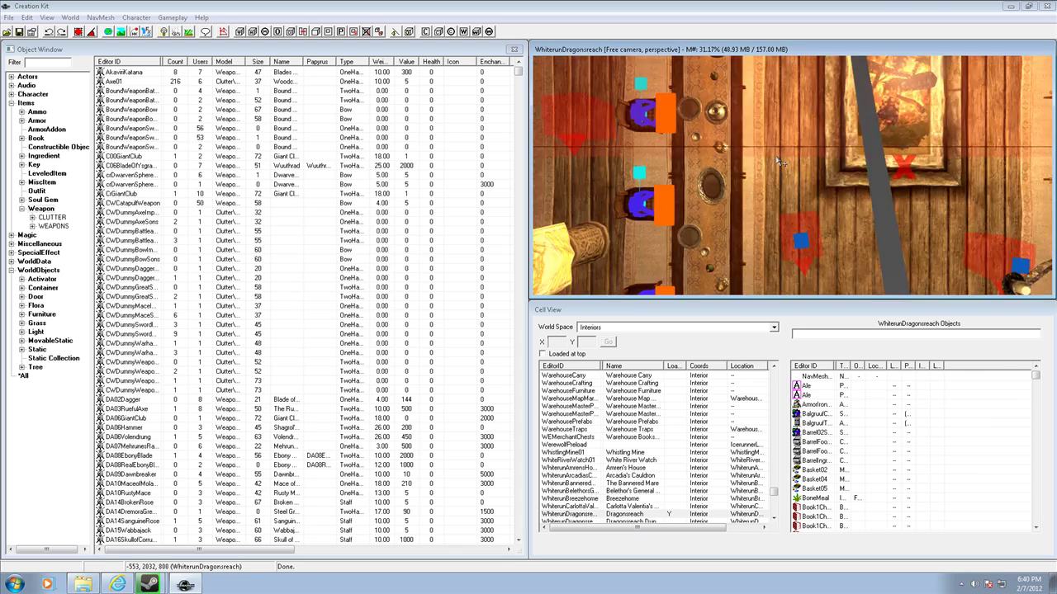
middle_drag(763, 126, 764, 130)
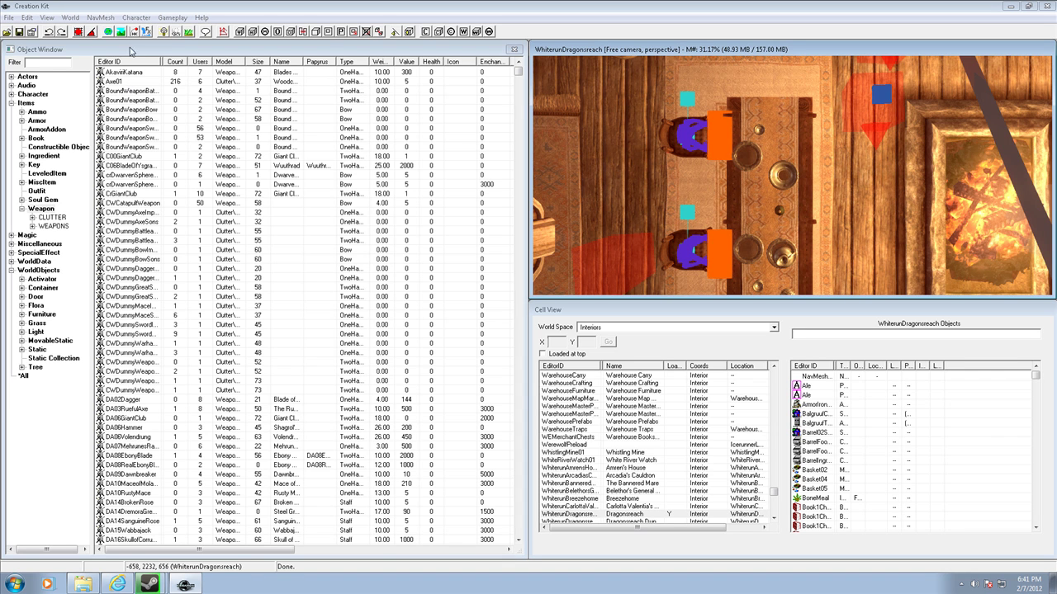
Duplicate the Axe01 weapon.
click(132, 51)
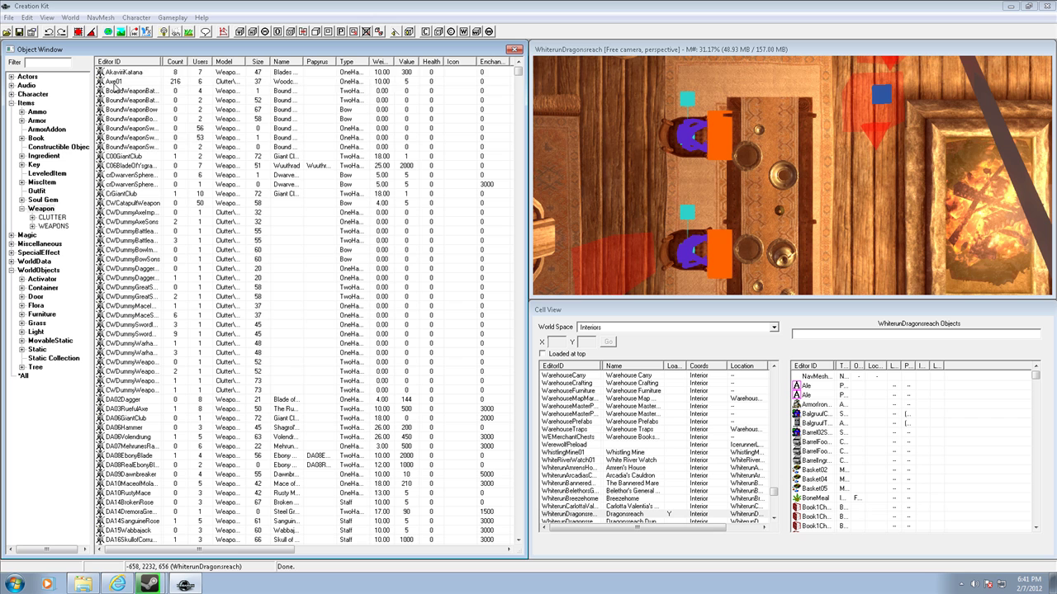
right_click(114, 84)
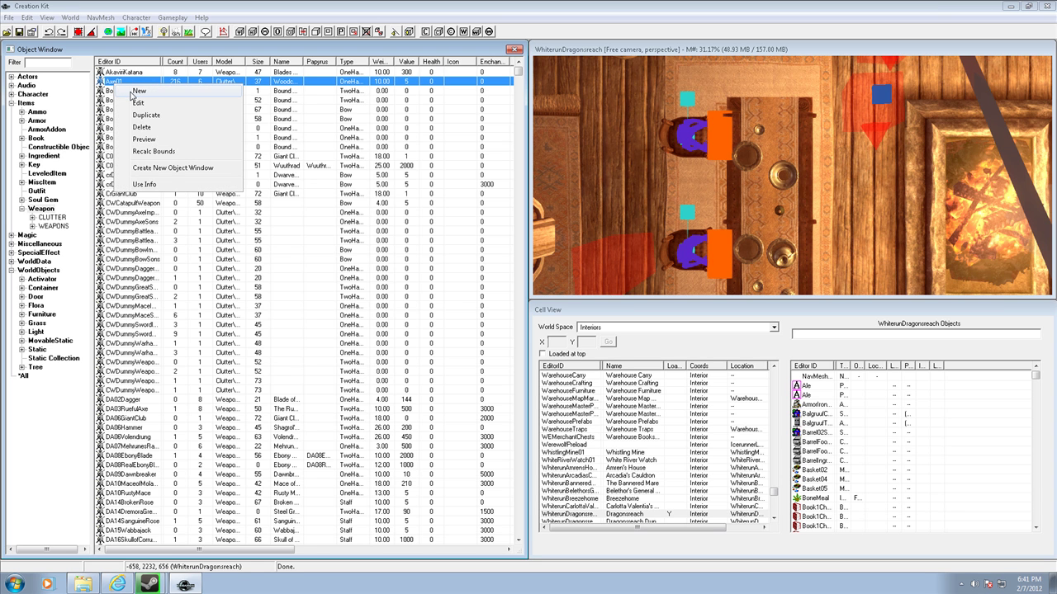
click(142, 115)
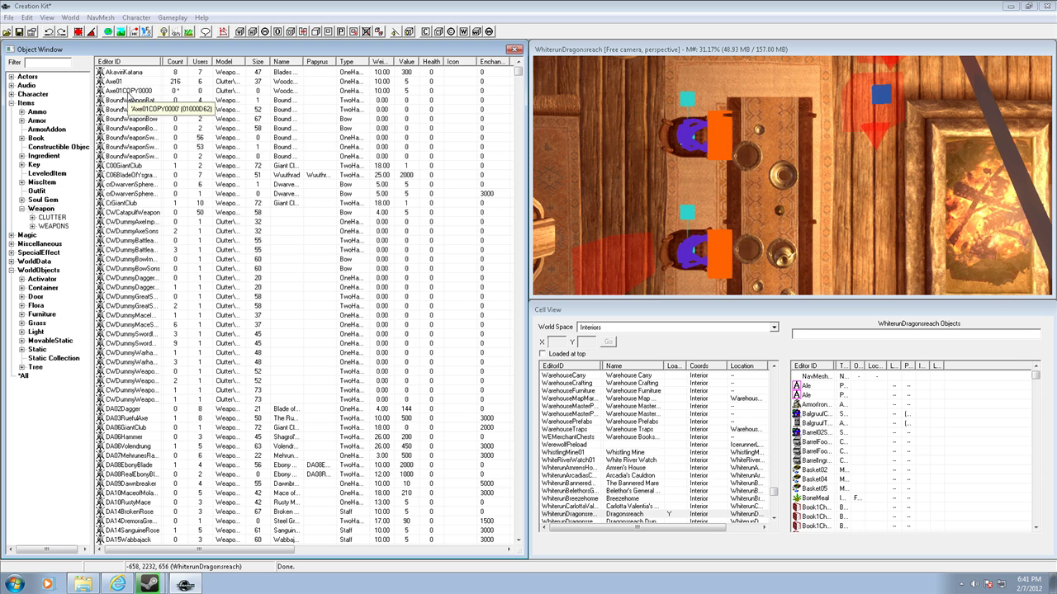
Open the duplicated axe's properties and rename the weapon as Fire Axe.
double_click(129, 91)
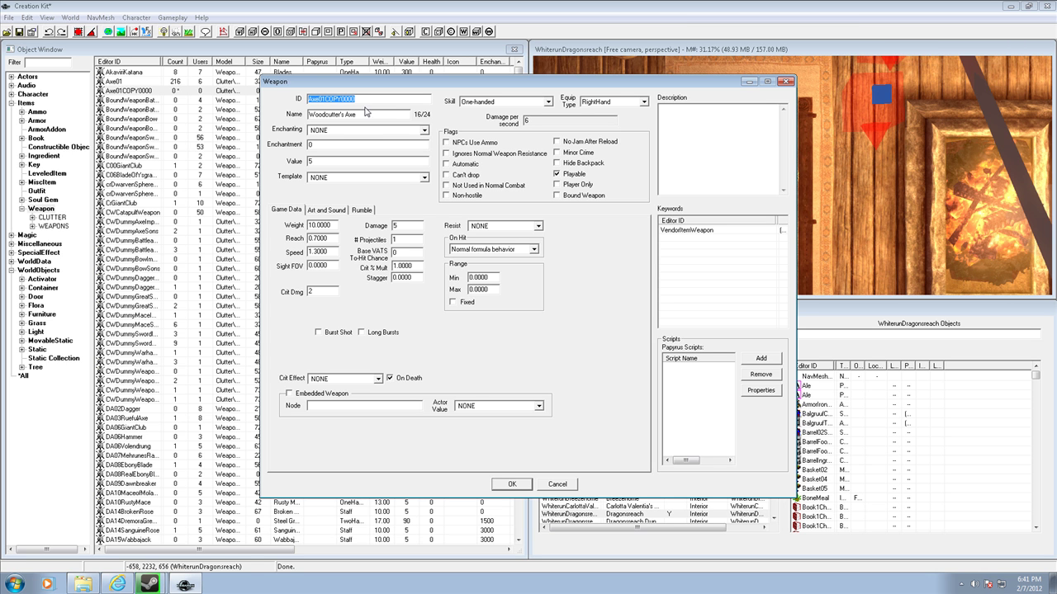
click(369, 114)
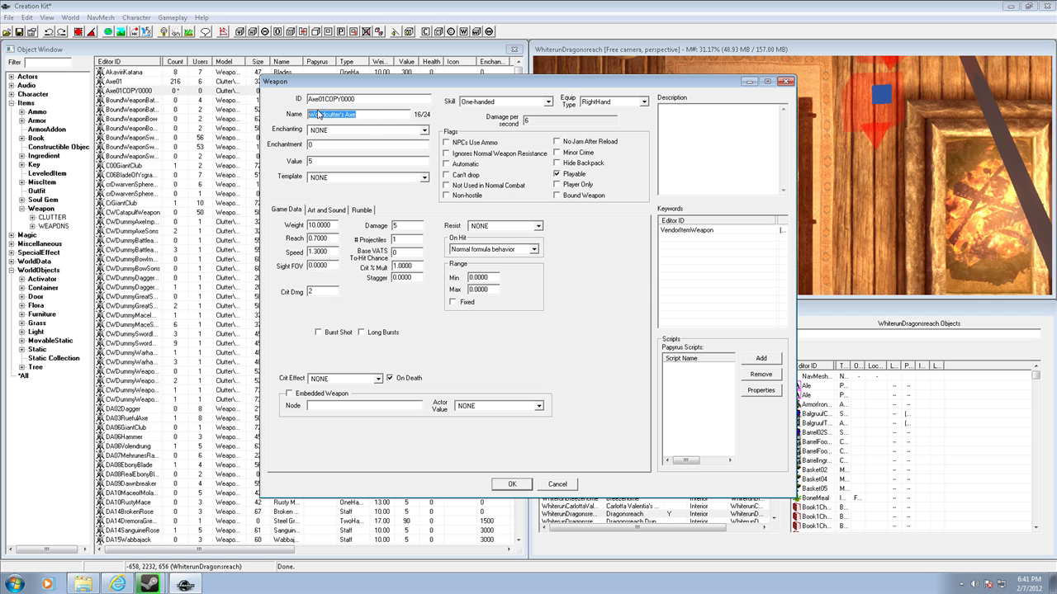
drag(378, 116, 268, 110)
text(Fire)
Assign the EnchWeaponFireDamage03 enchantment to the Fire Axe.
click(425, 130)
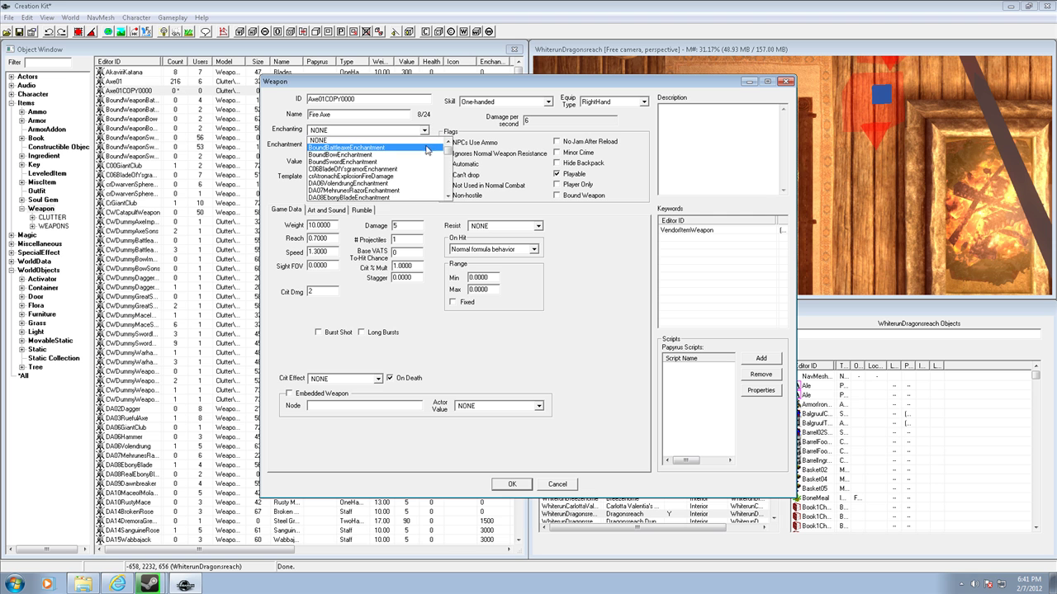
scroll(448, 157, down, 3)
mouse_move(448, 158)
mouse_down()
mouse_move(444, 181)
mouse_move(442, 169)
mouse_up()
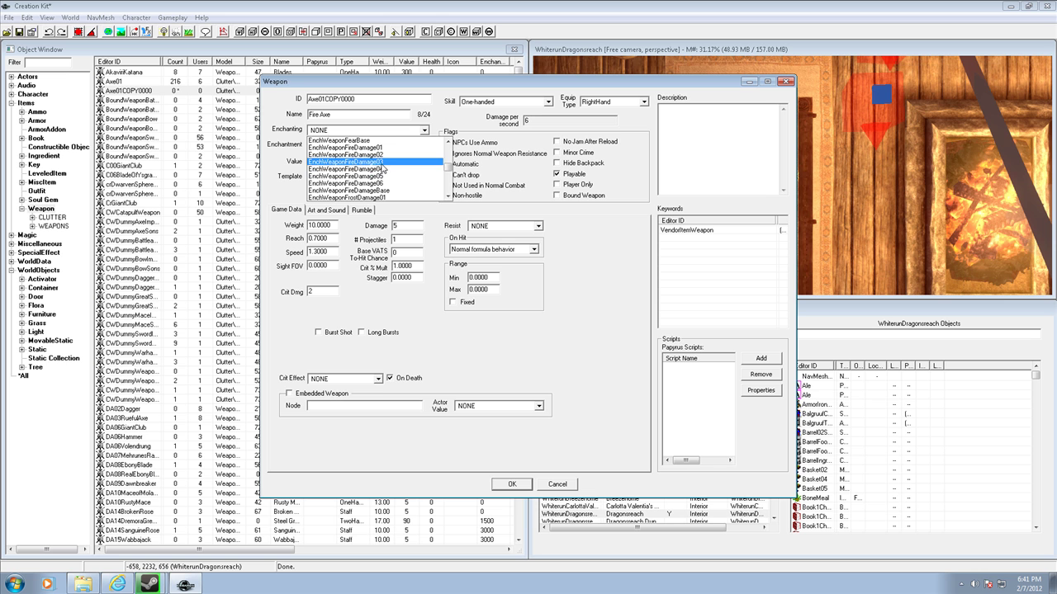
click(379, 162)
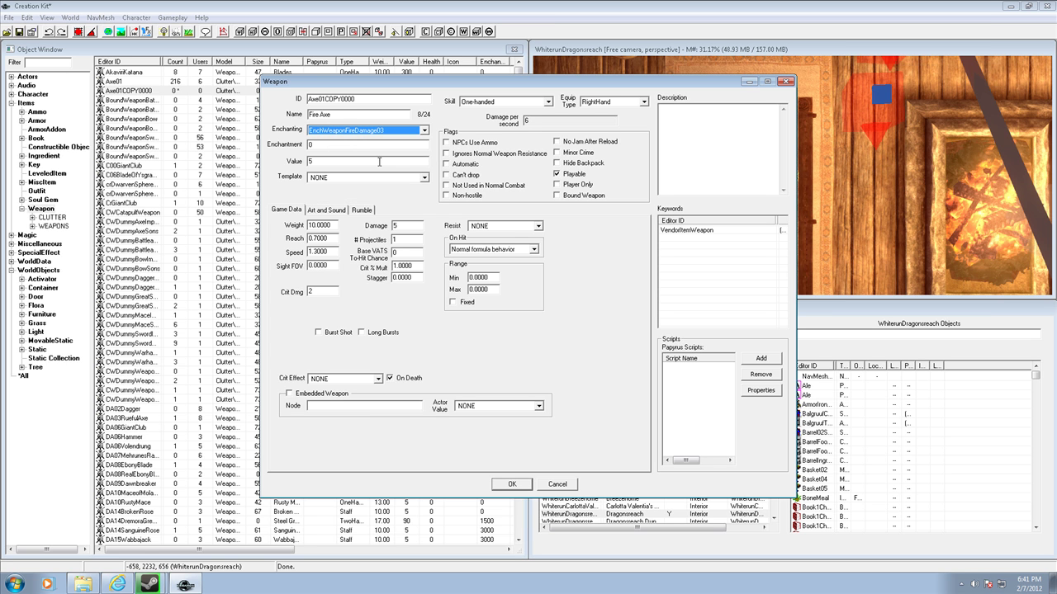
Set the Fire Axe's enchantment amount to 3 and its value to 450, keeping the template at NONE.
click(330, 145)
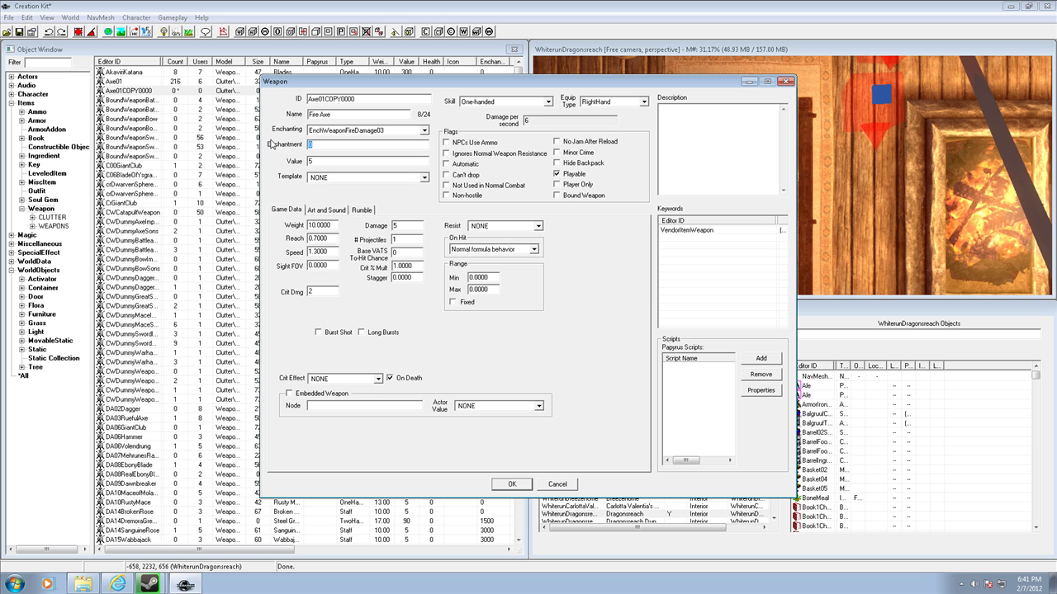
text(3)
double_click(317, 161)
text(450)
click(426, 179)
click(280, 187)
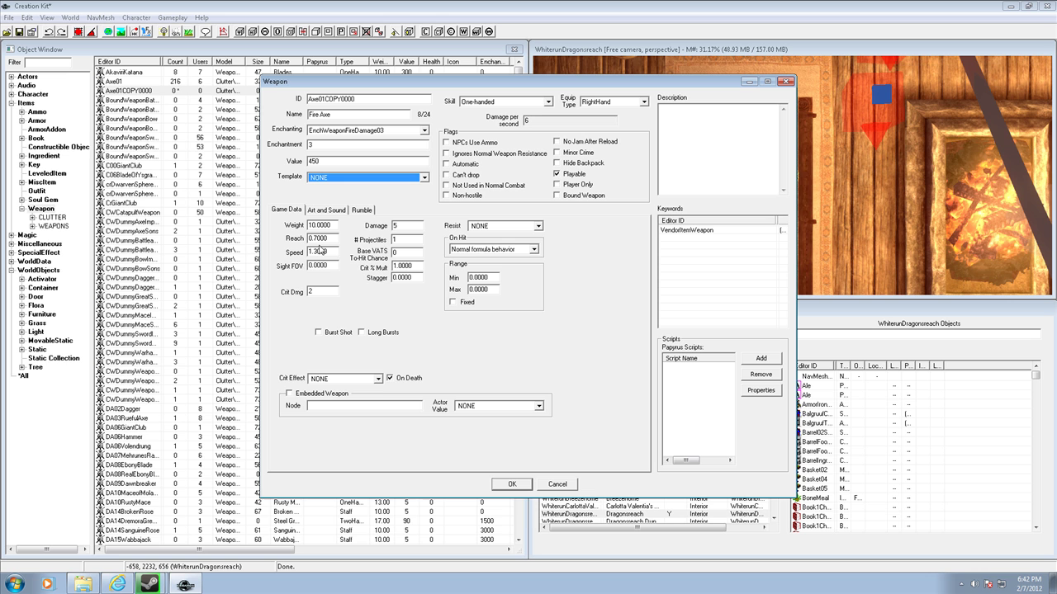
Set the Fire Axe's damage to 37 and its critical damage to 70.
double_click(397, 225)
text(16)
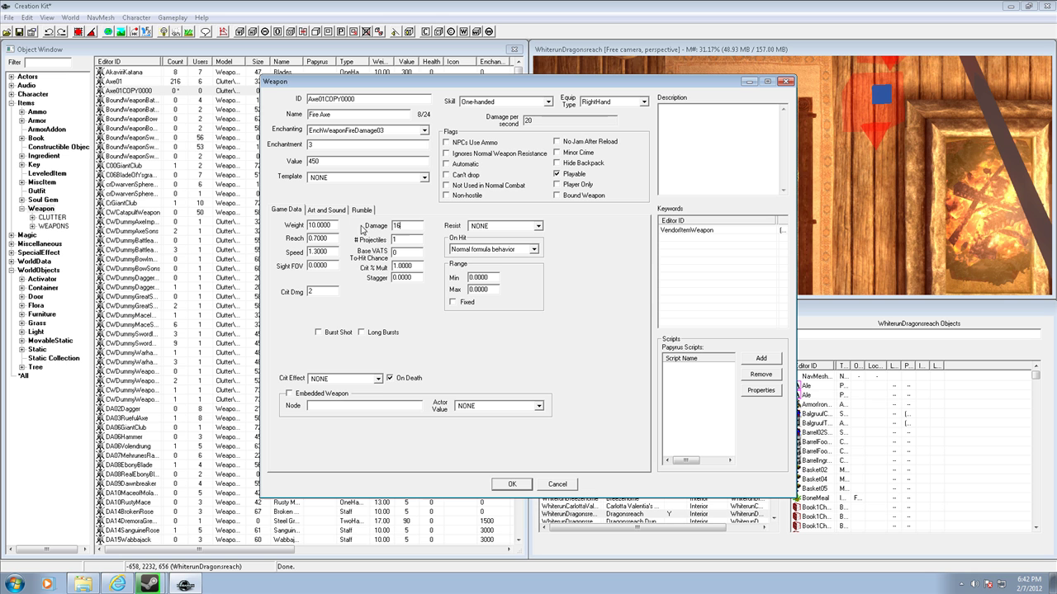
double_click(403, 228)
text(37)
click(333, 252)
drag(335, 291, 235, 291)
text(70)
Review the On Hit and Skill options, keeping Normal formula behavior and One-handed, and accept the Fire Axe's settings.
click(534, 249)
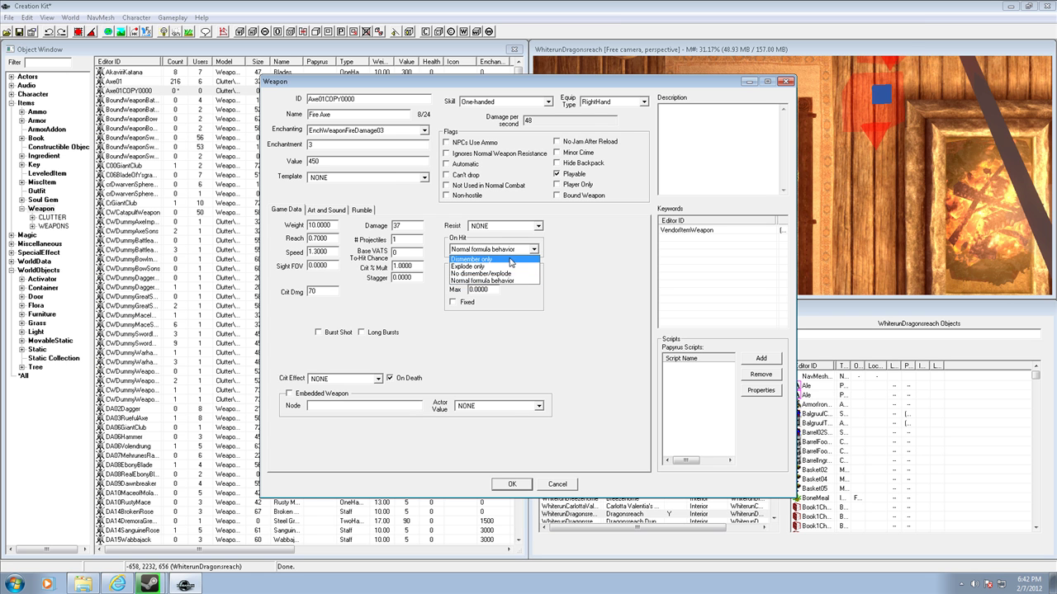
click(567, 268)
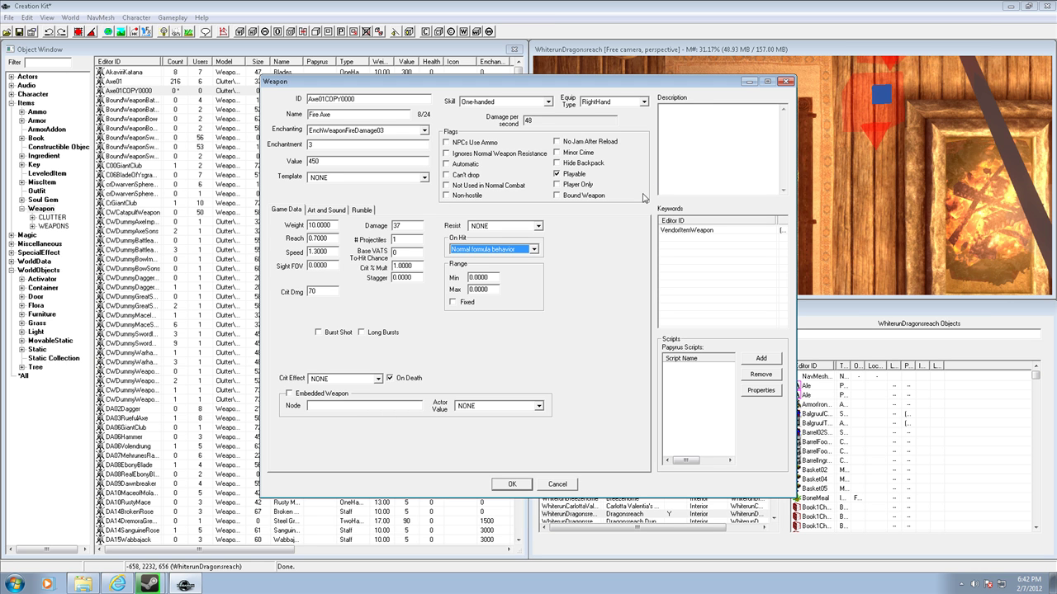
click(547, 101)
click(548, 102)
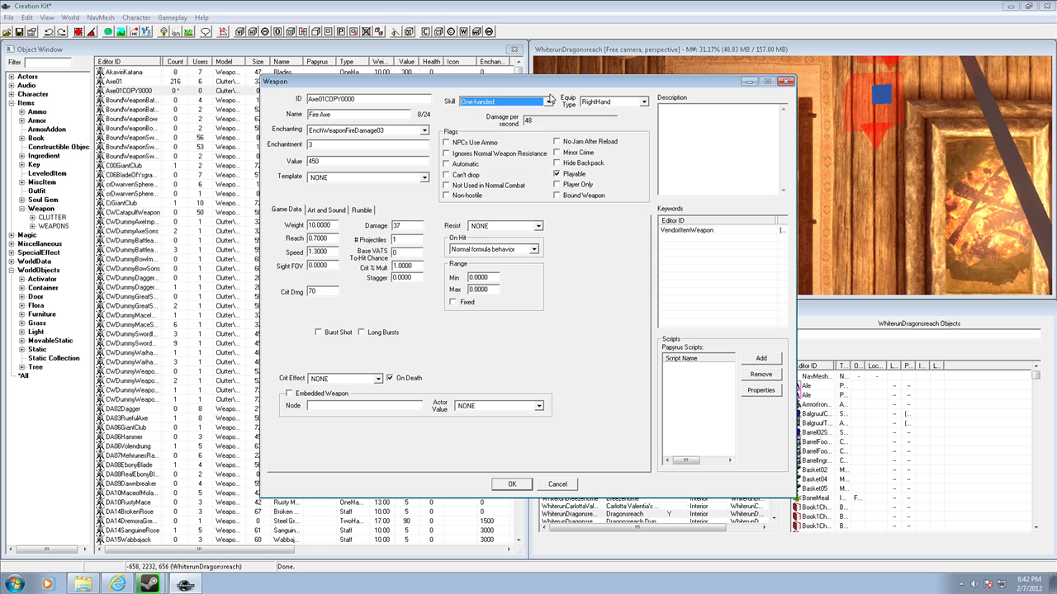
click(550, 102)
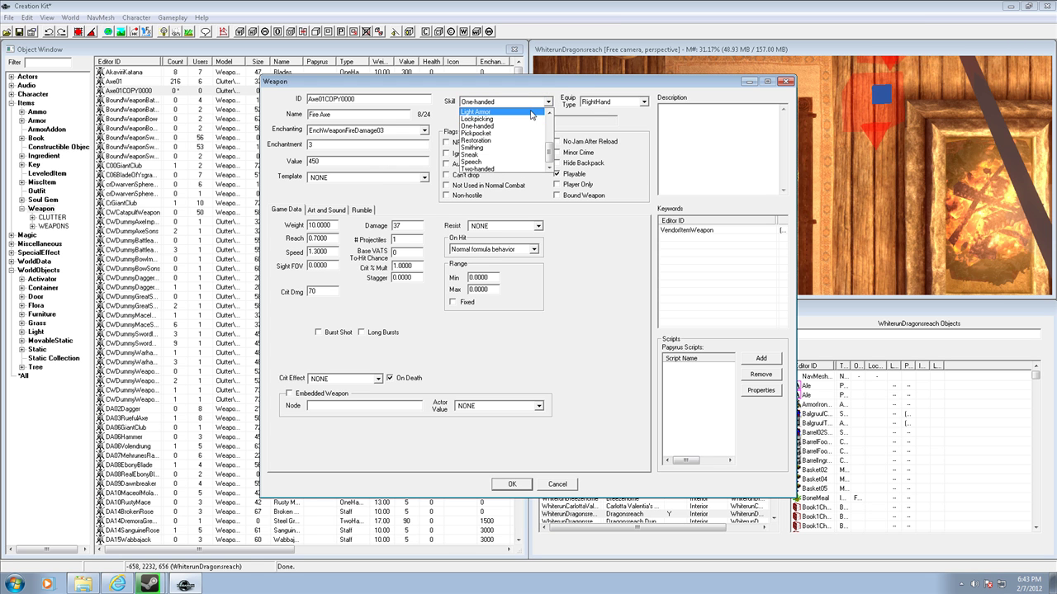
click(527, 96)
click(547, 101)
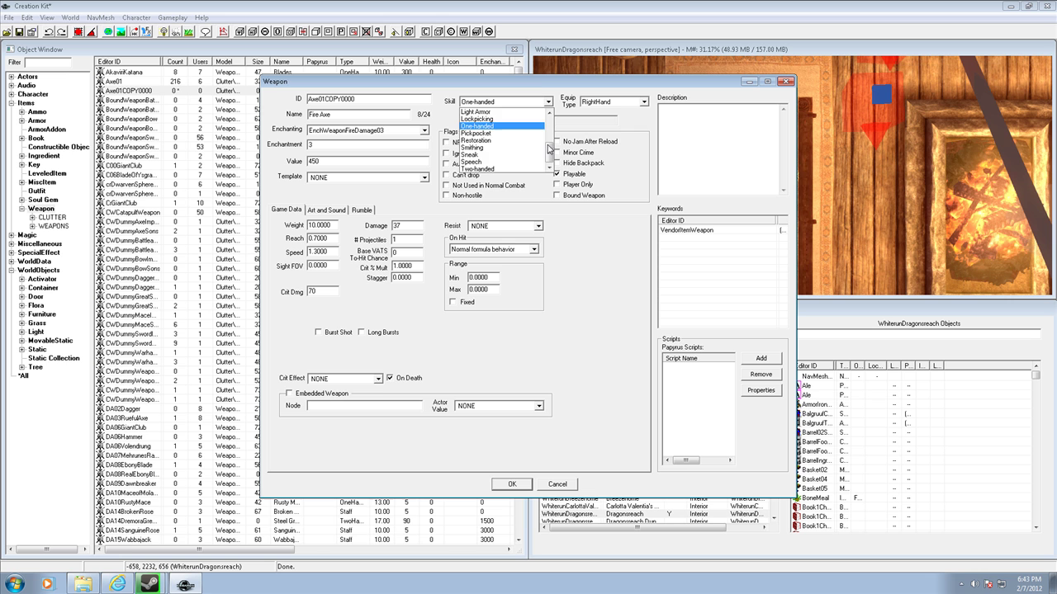
click(538, 88)
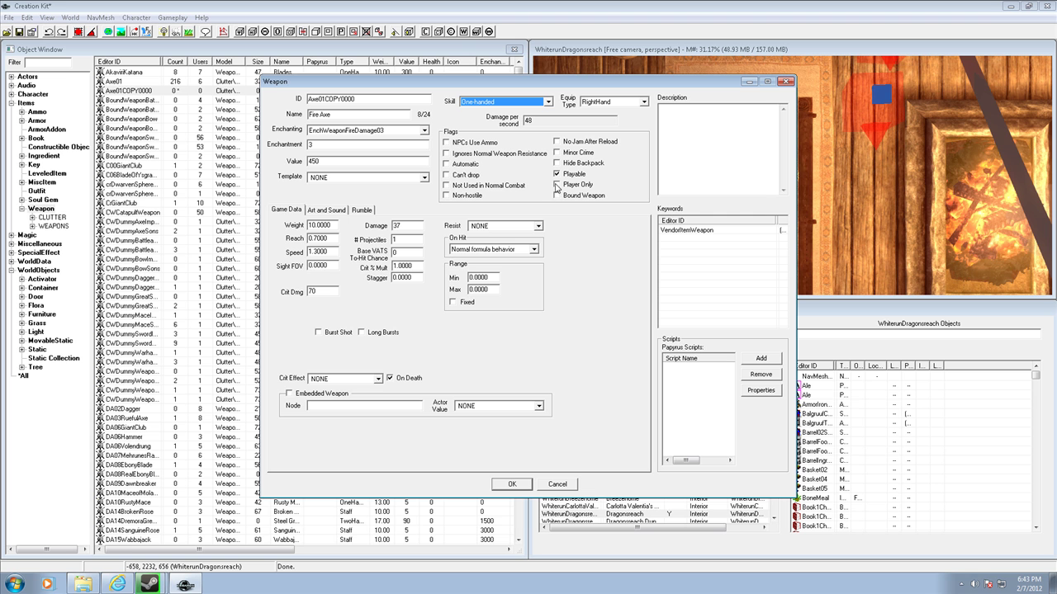
click(509, 484)
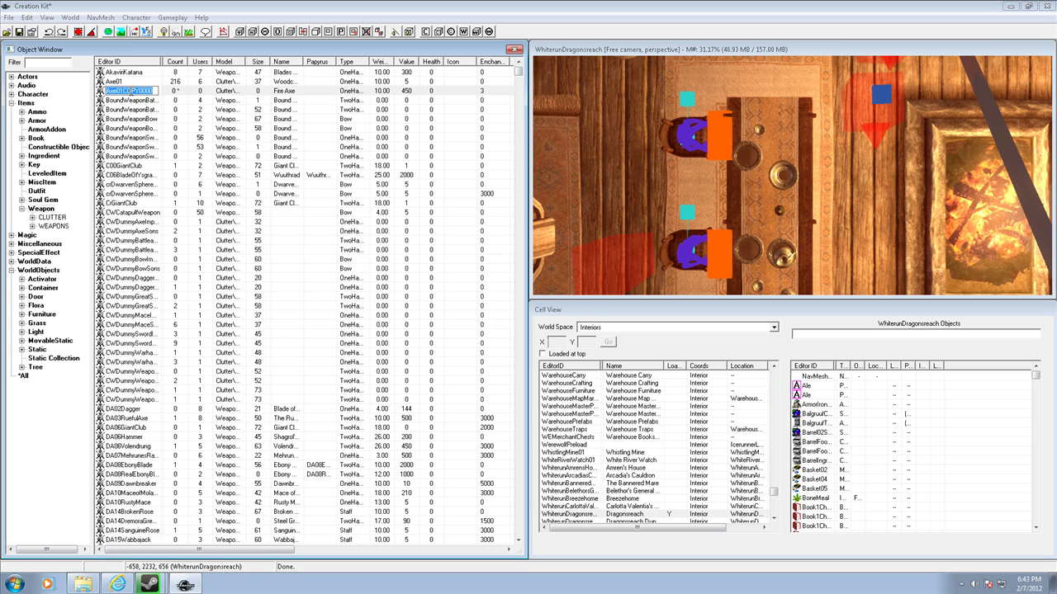
Place the Fire Axe on the dining table in the Dragonsreach interior, beside the small goblet and plates.
click(137, 98)
drag(128, 91, 787, 136)
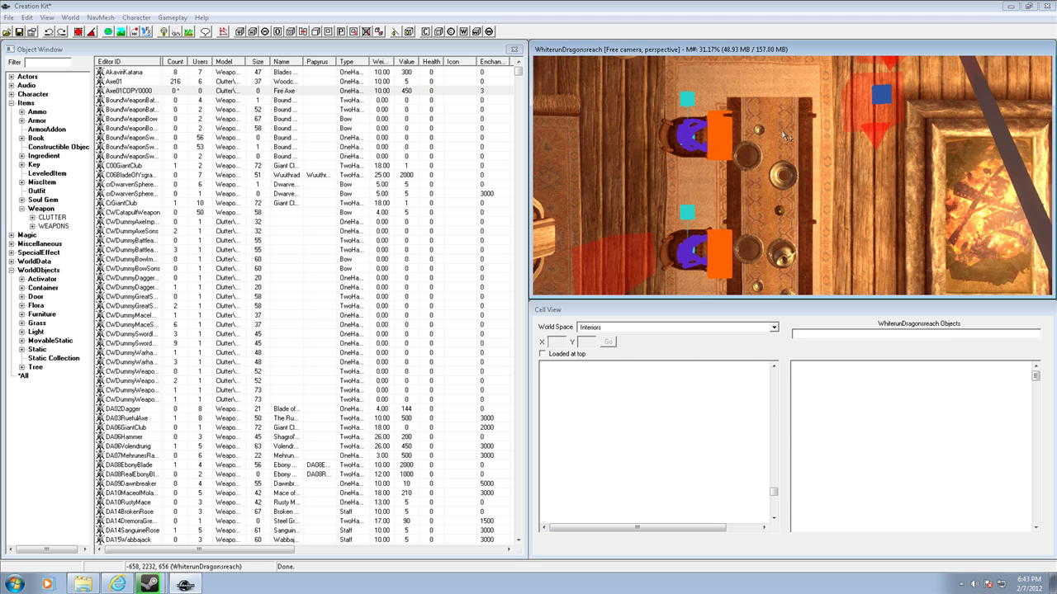
scroll(787, 137, up, 5)
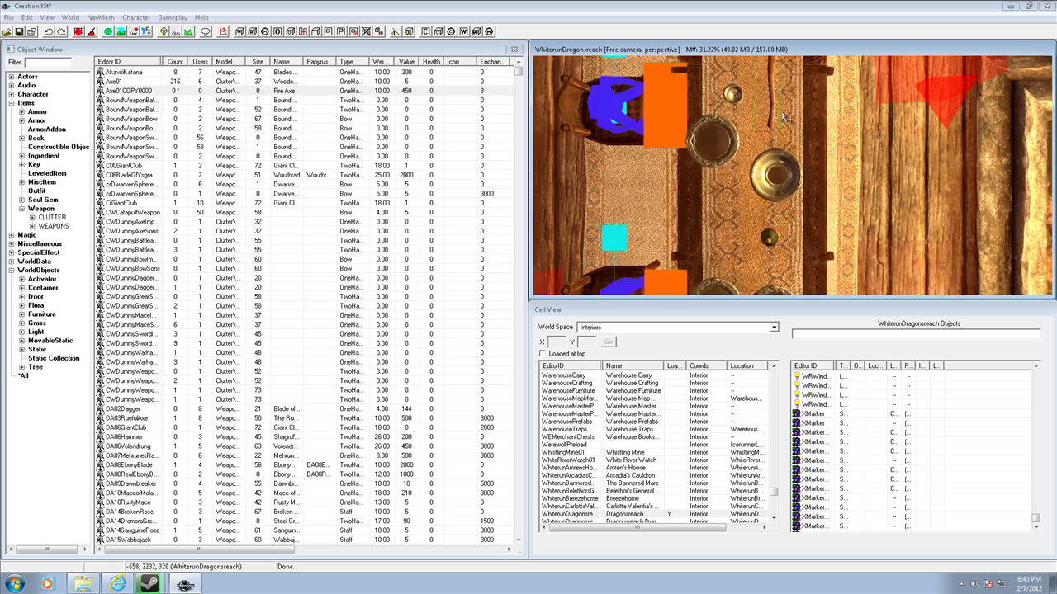
middle_drag(790, 95, 783, 100)
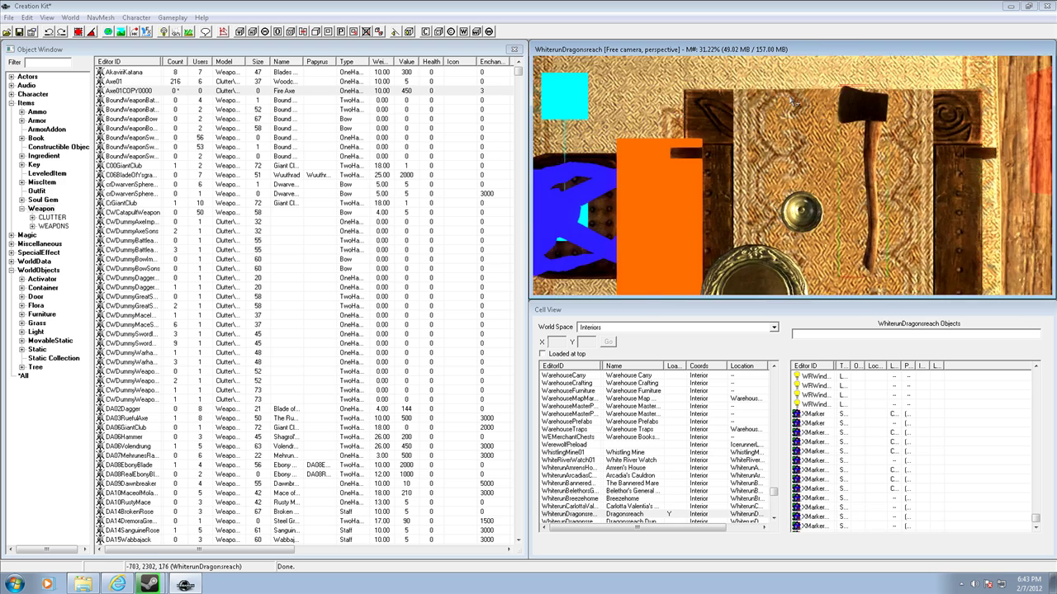
scroll(783, 99, down, 4)
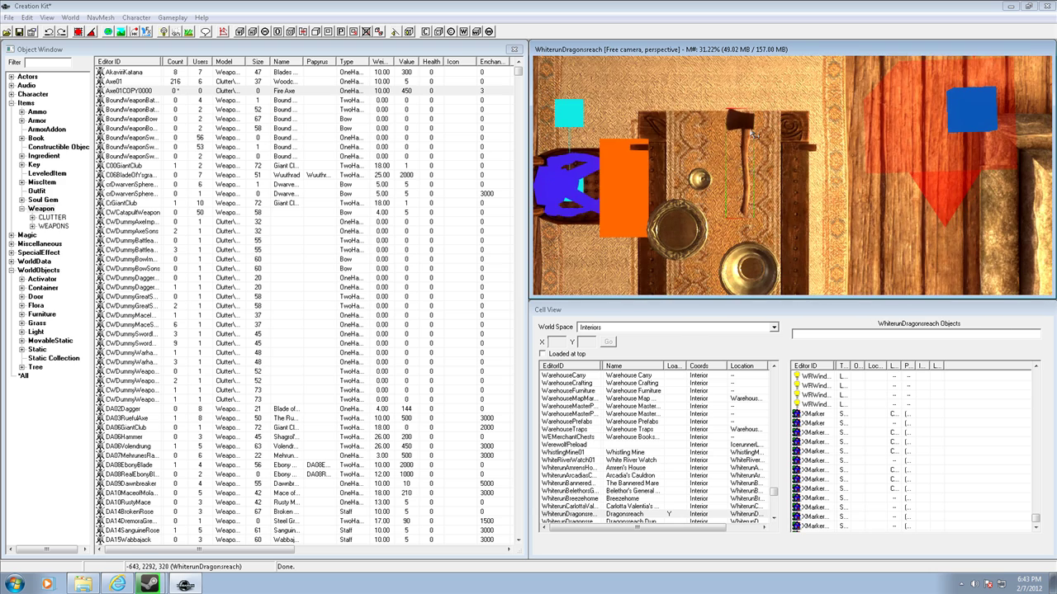
Inspect the position and ownership data of the MQ104SetStage120 reference over the axe, nudging its X position down and back up.
double_click(750, 126)
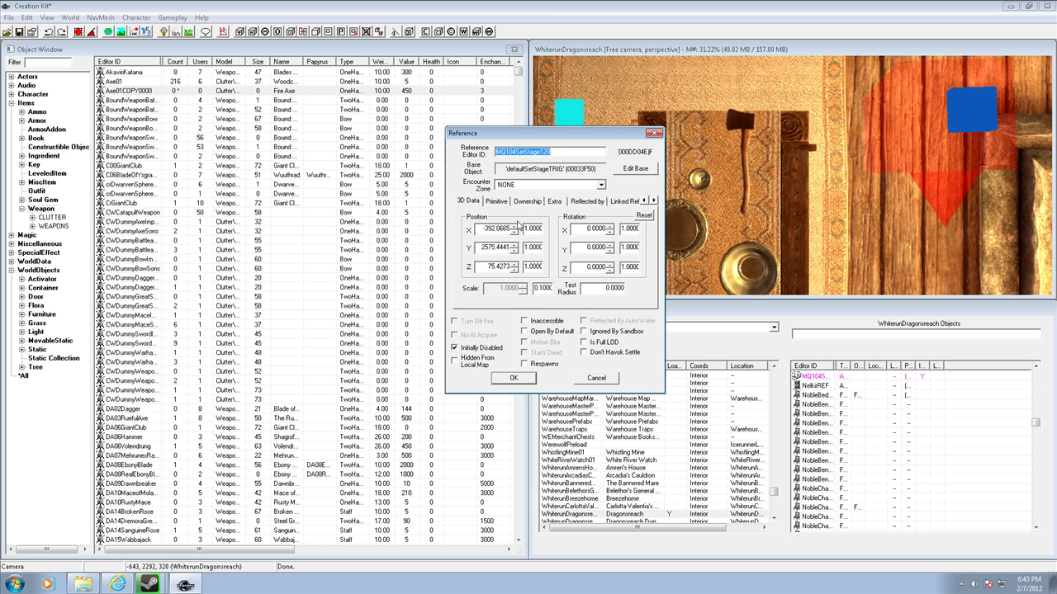
double_click(510, 229)
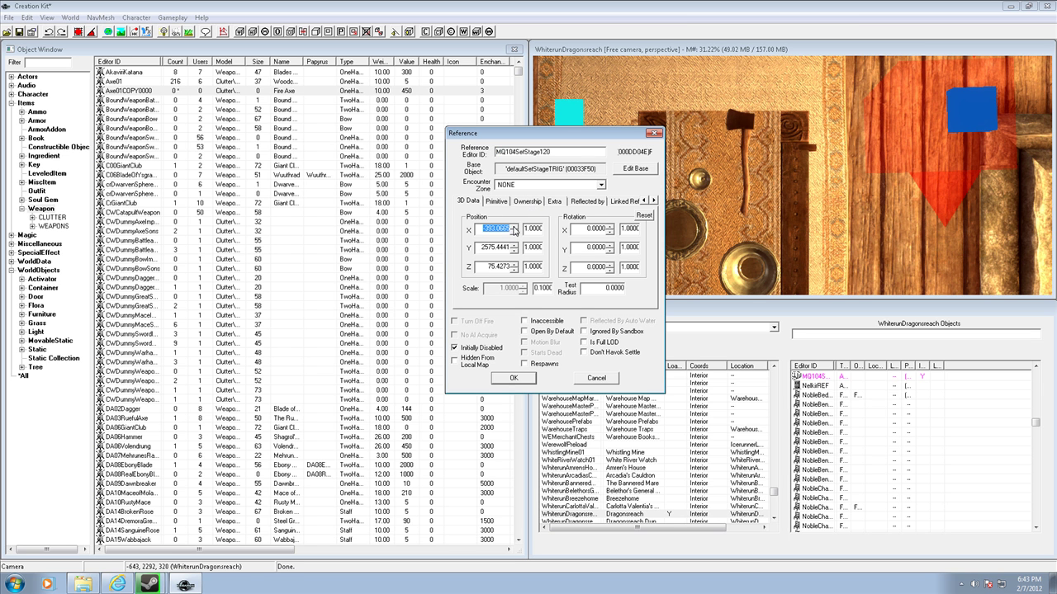
click(513, 227)
click(497, 201)
click(532, 203)
click(476, 204)
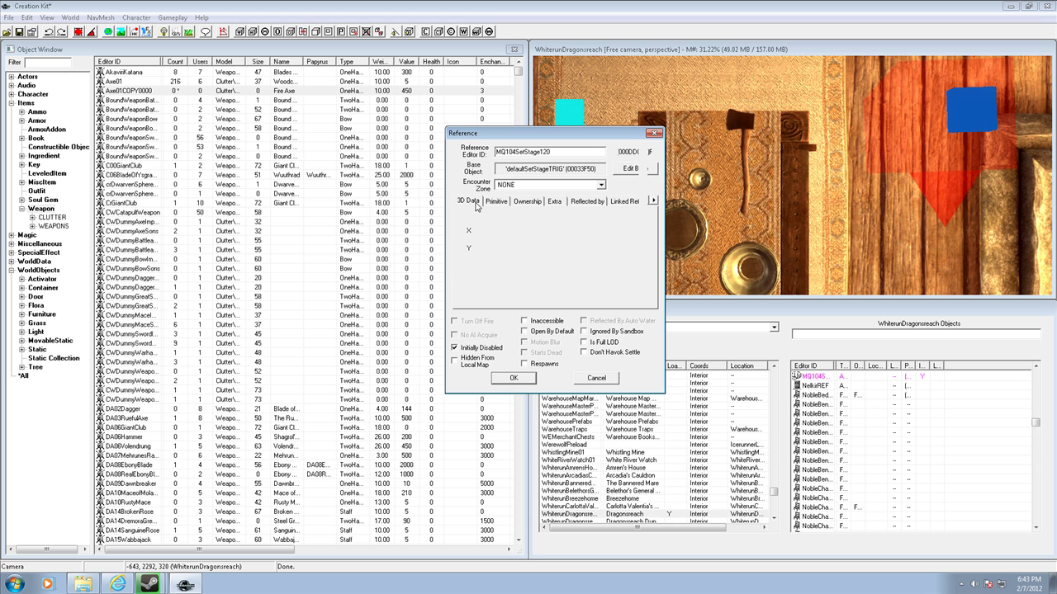
click(514, 378)
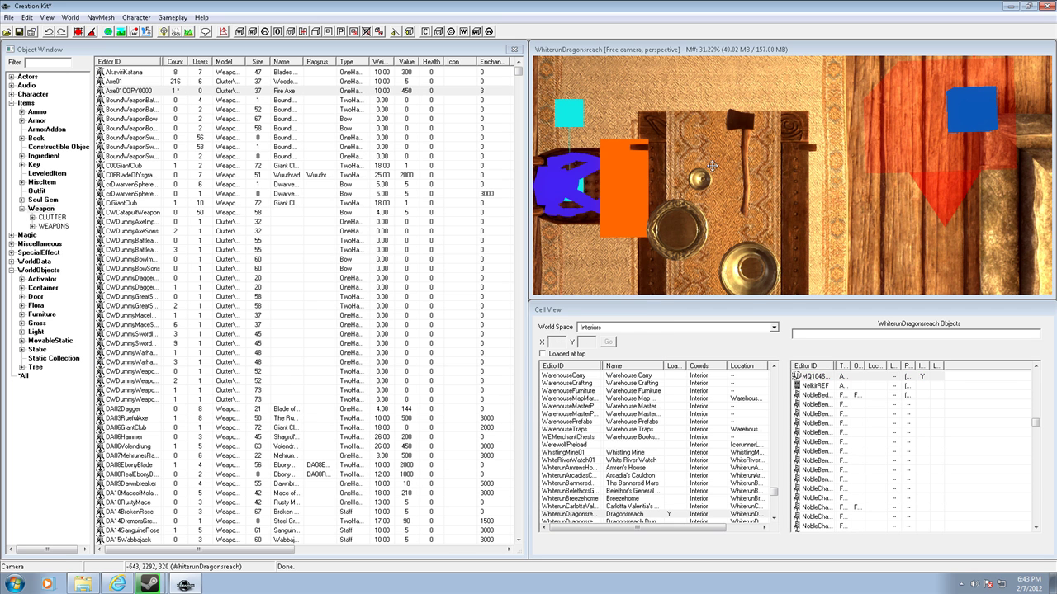
Set the owner NPC of the MQ104SetStage120 reference over the axe to Player and accept the reference settings.
double_click(746, 141)
click(471, 228)
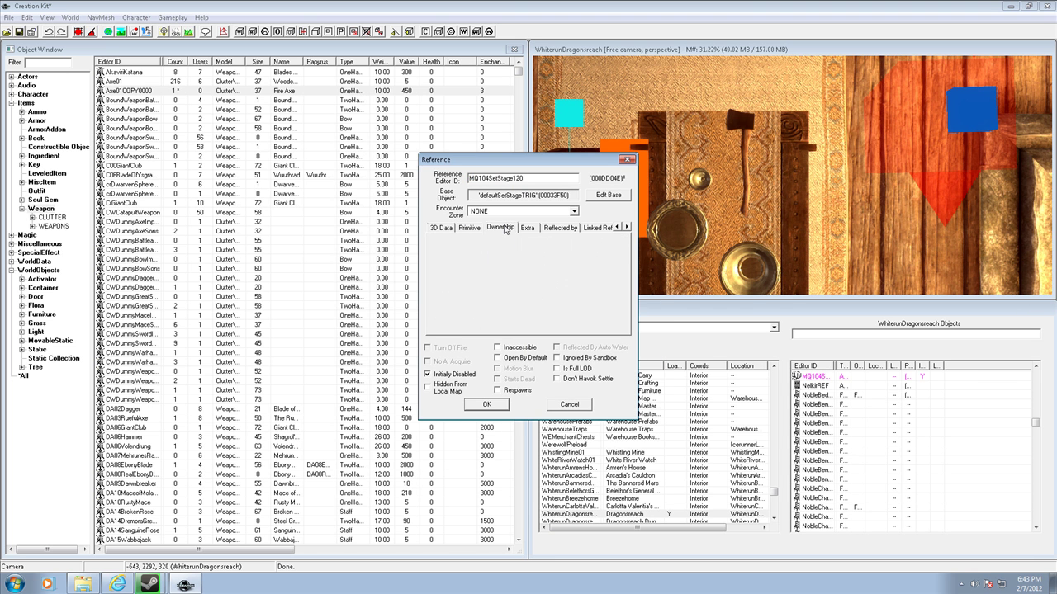
click(500, 228)
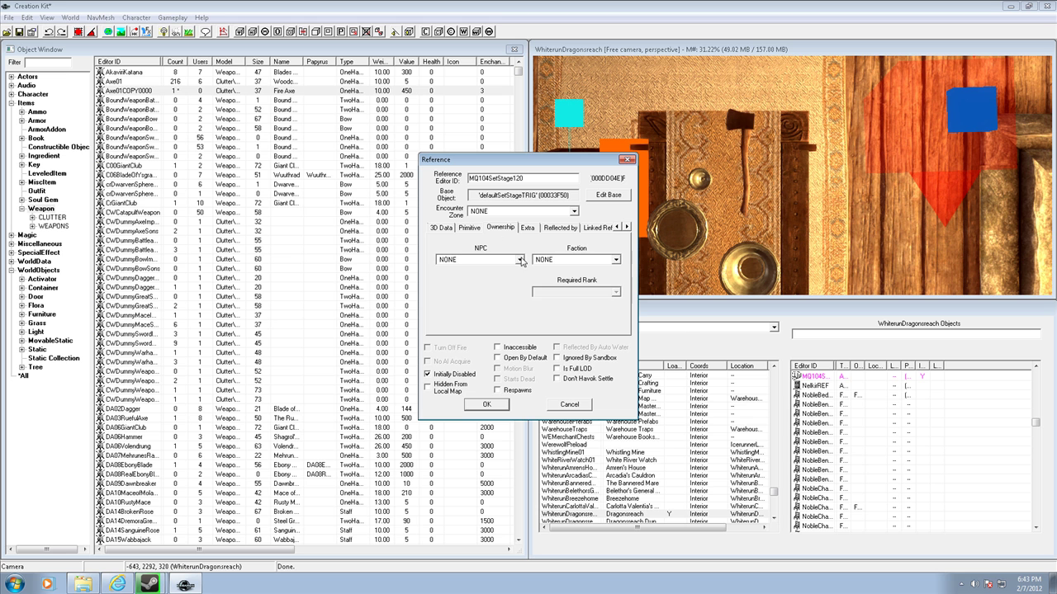
click(520, 260)
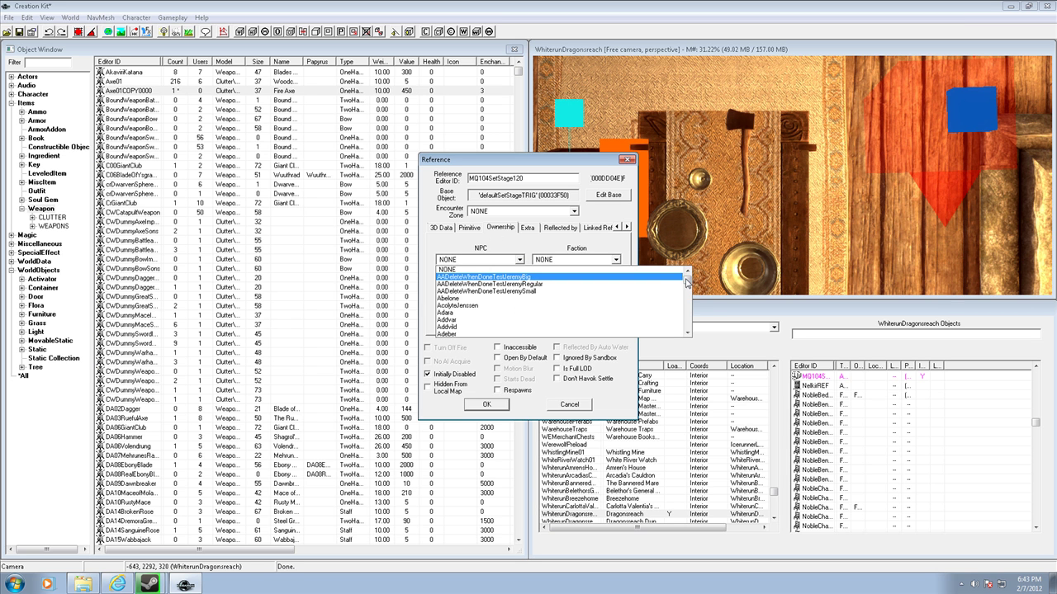
drag(688, 283, 686, 321)
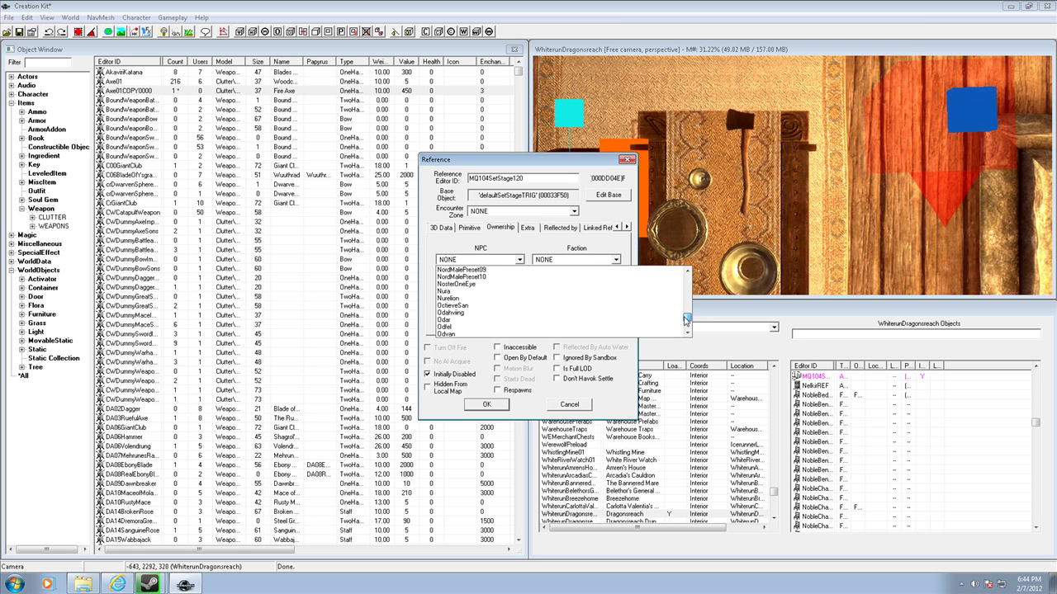
scroll(559, 323, down, 5)
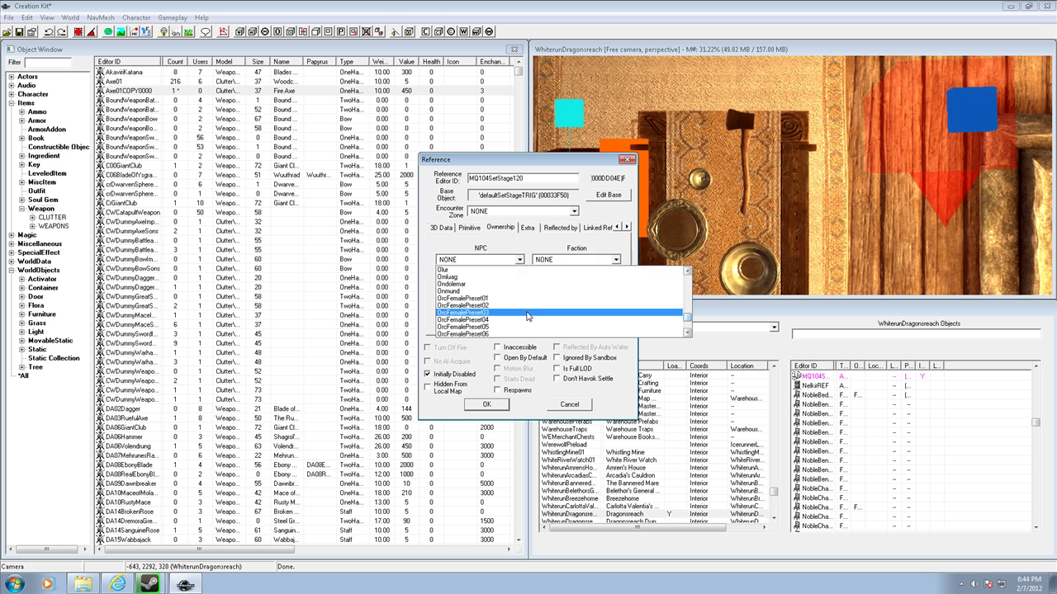
scroll(526, 316, down, 10)
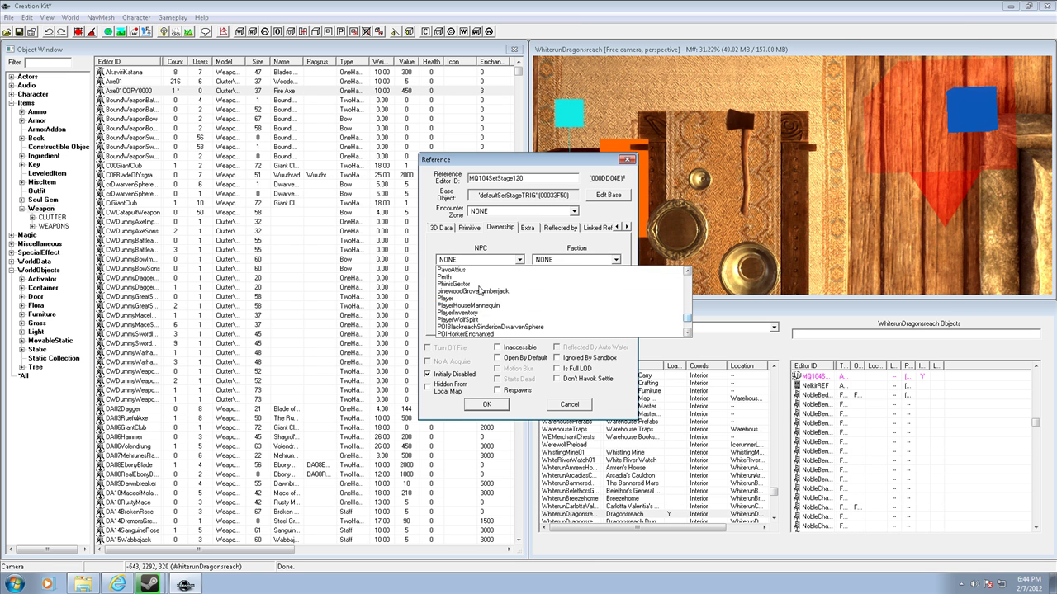
click(469, 299)
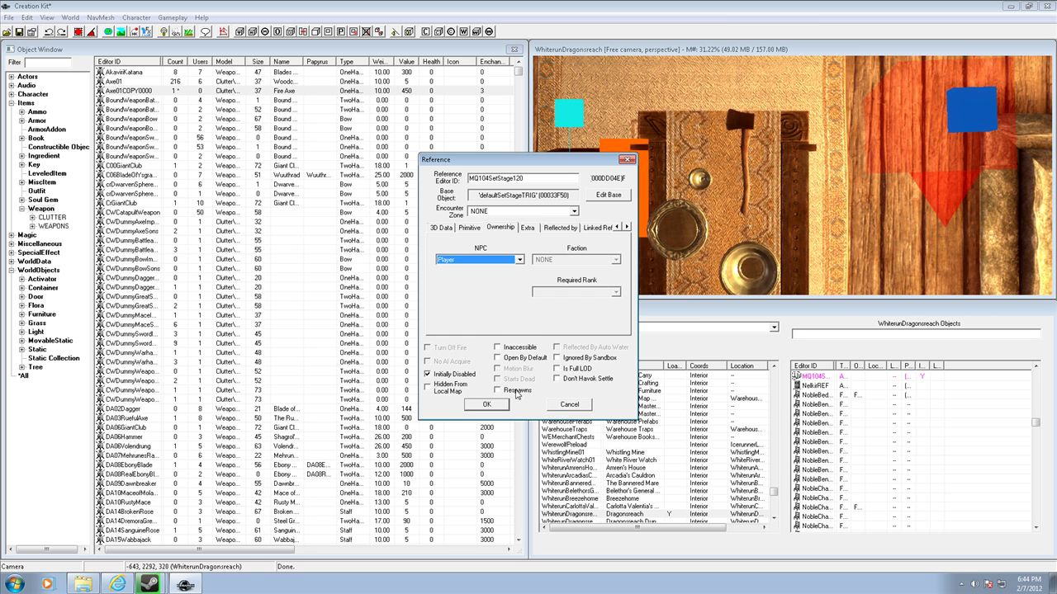
click(487, 405)
click(487, 405)
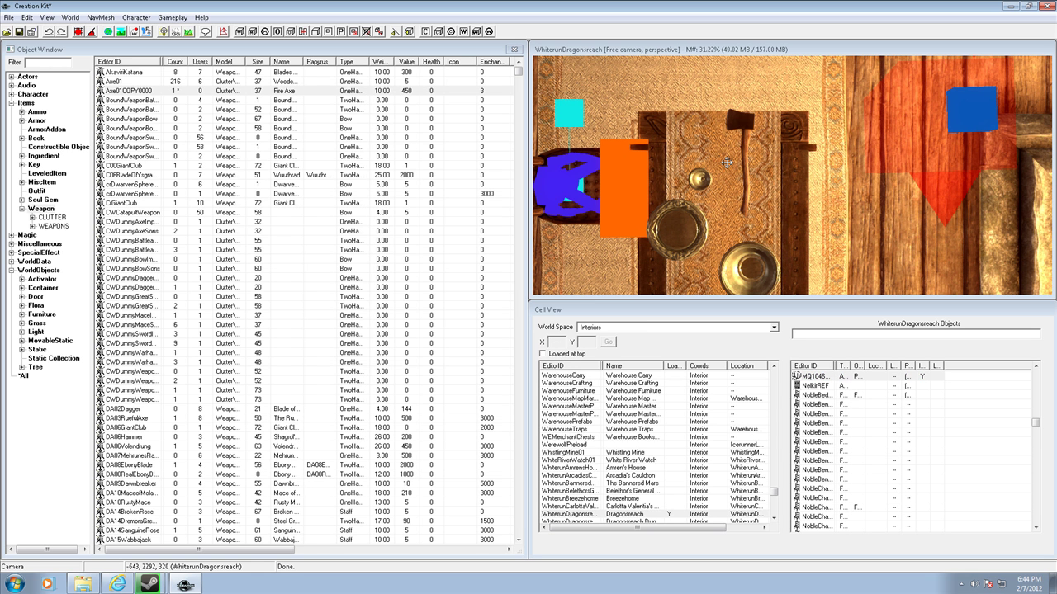
Save the plugin as fire_axe.esp in the skyrim Data folder, basing the name on the existing axe.esp.
click(9, 18)
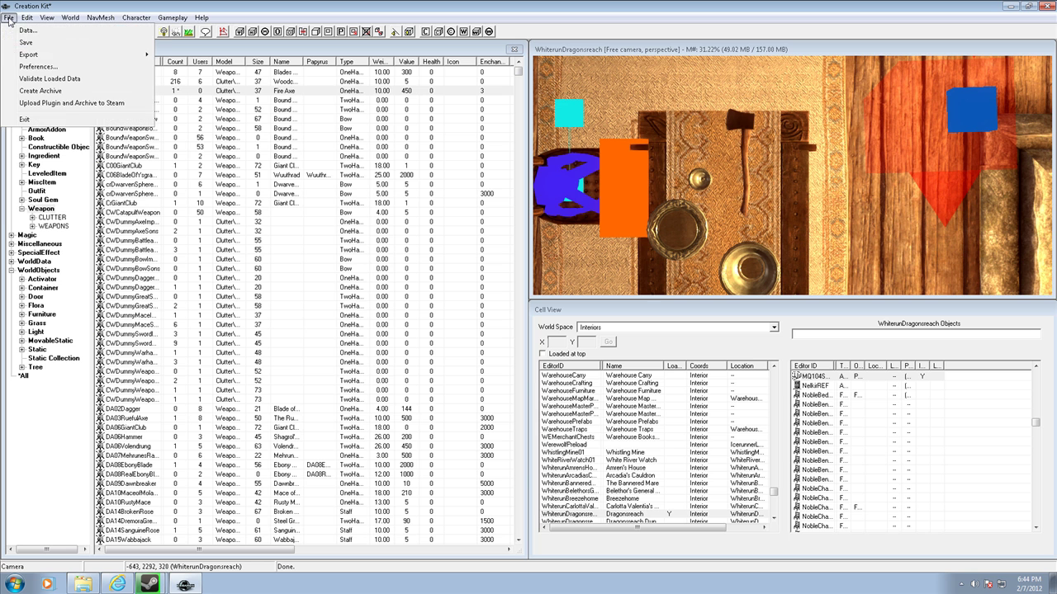
click(31, 45)
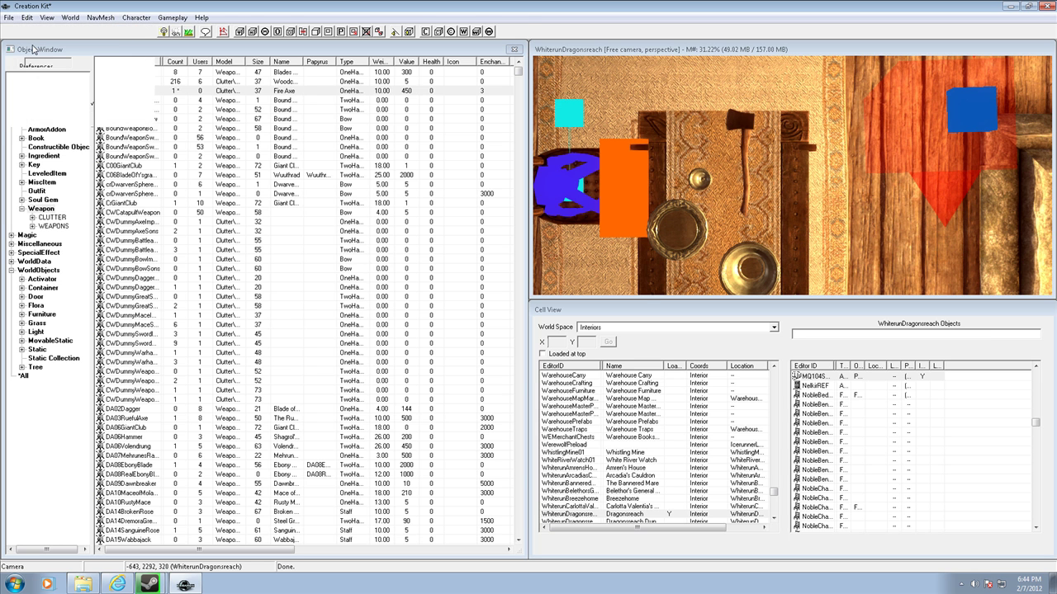
click(123, 191)
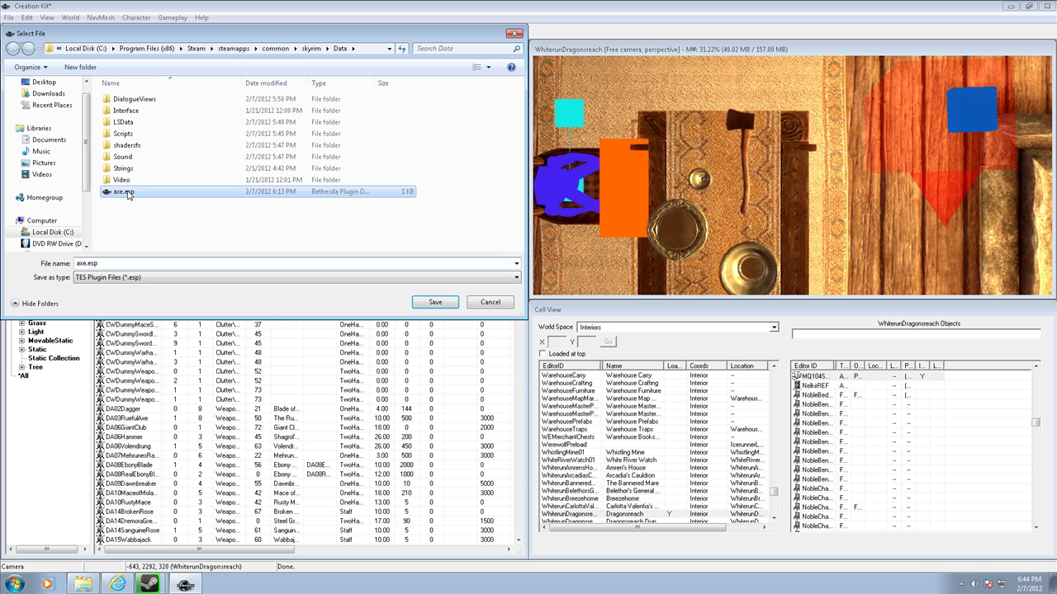
double_click(90, 264)
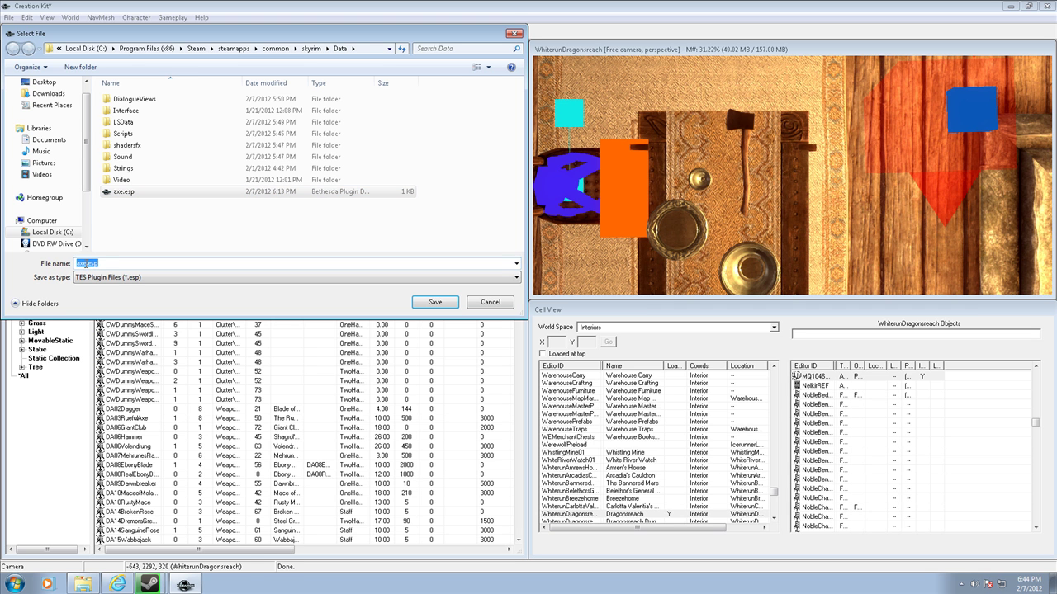
click(84, 263)
text(L)
text(ire_)
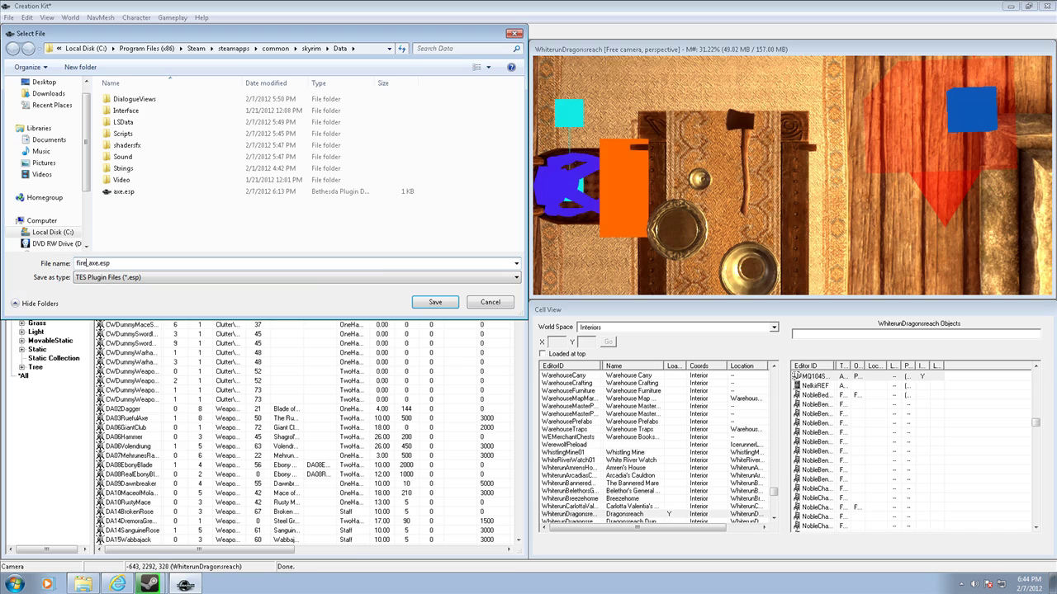
click(435, 302)
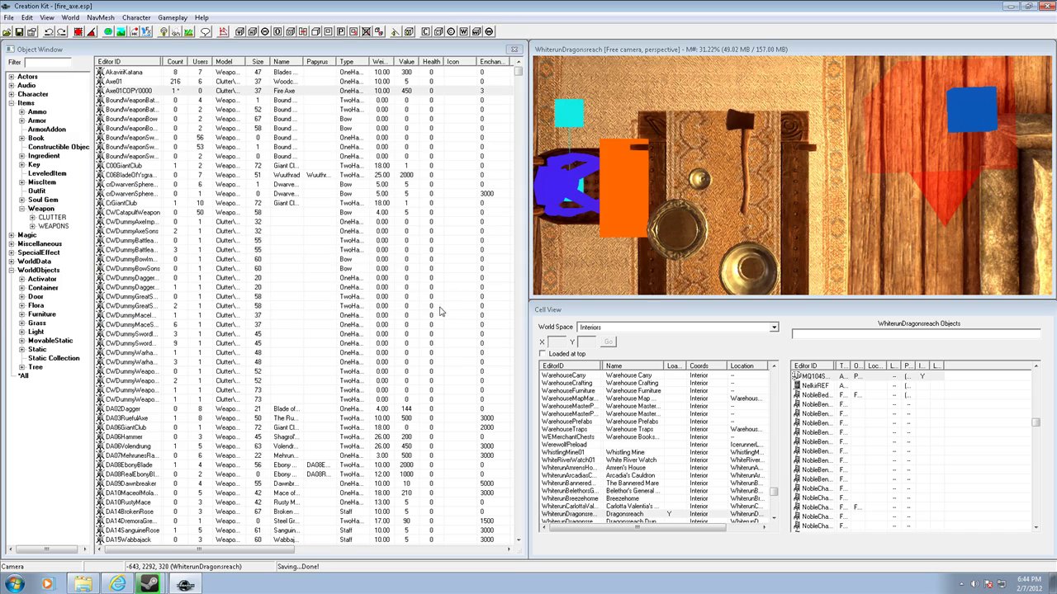